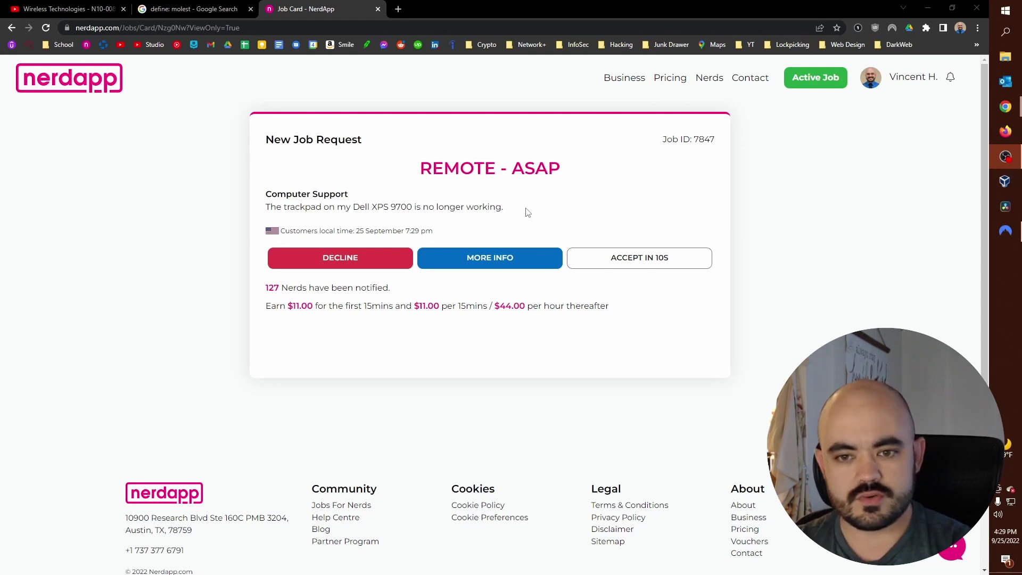
- Accept the remote ASAP job request about the Dell XPS 9700 trackpad that no longer works
left_click(649, 264)
left_click(471, 394)
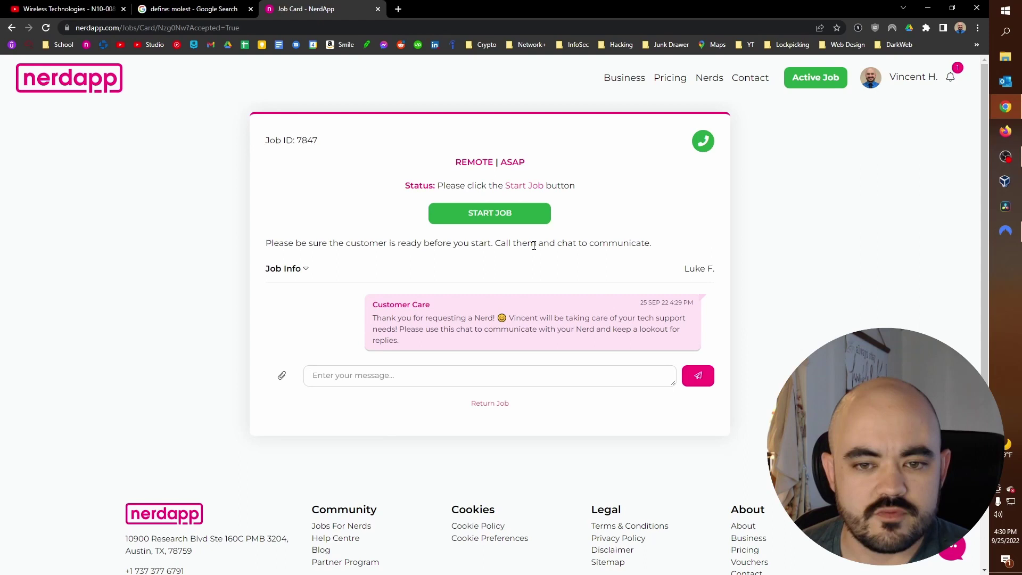
- Ask the customer in the job chat when they are available for the work and request a call to the technician's phone number
left_click(408, 372)
type("Hi Luke")
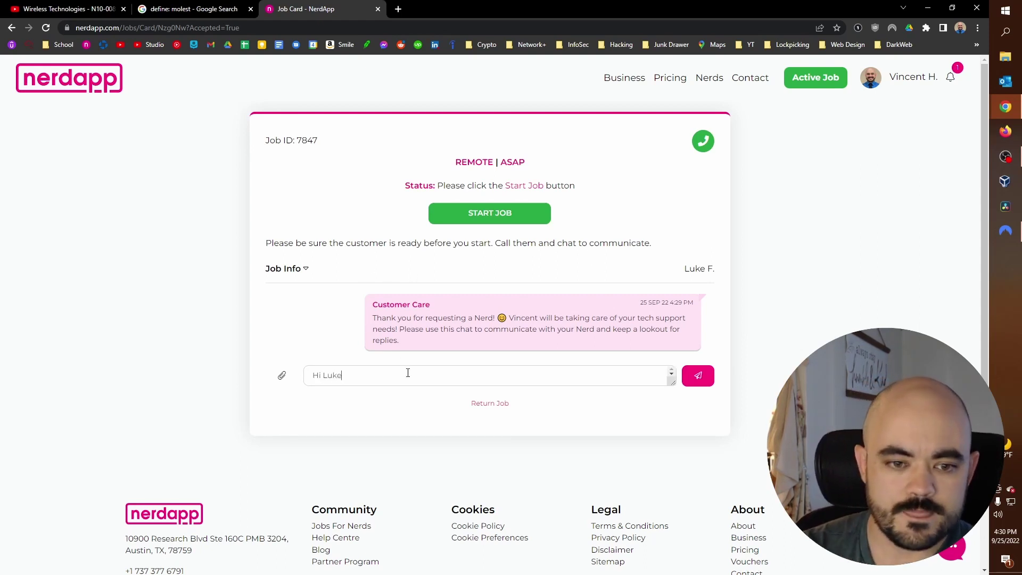
type(", when are ")
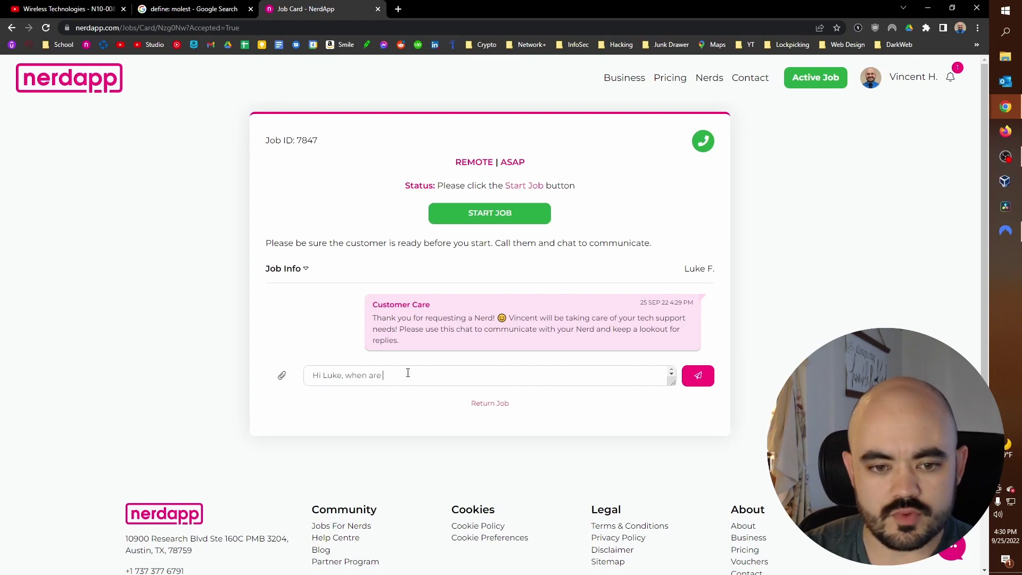
type("you a")
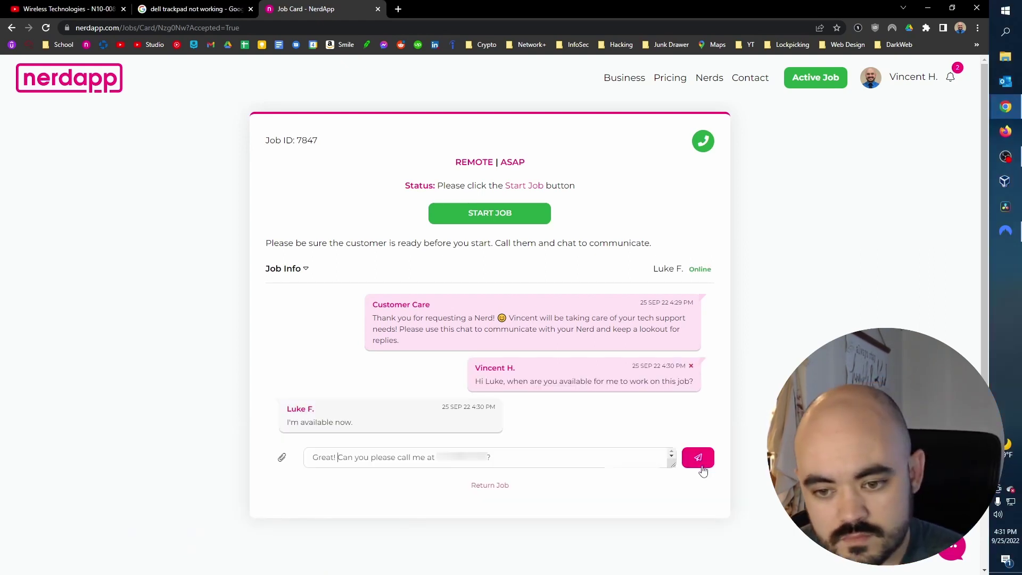
left_click(698, 458)
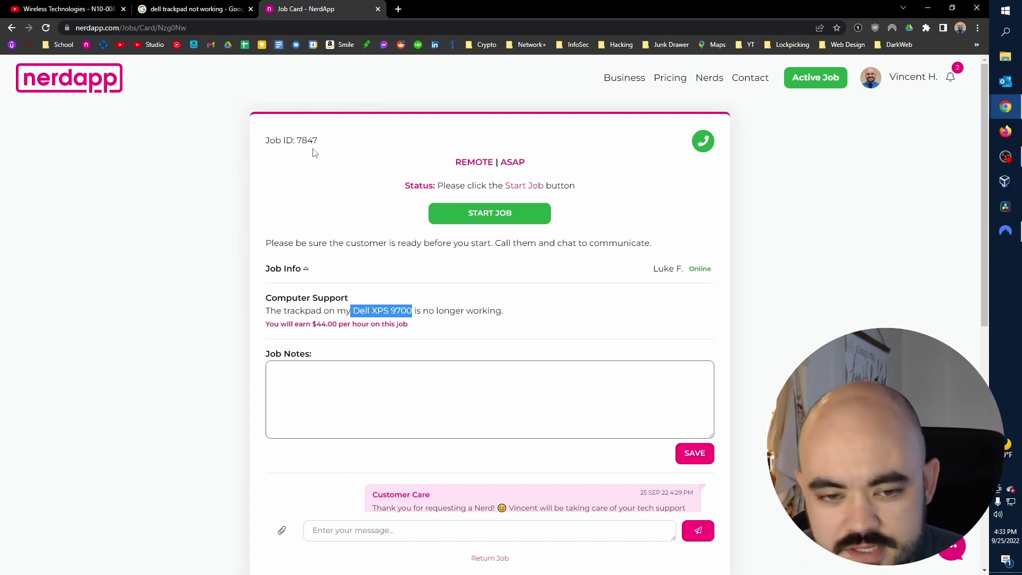
- Change the Google search to "dell trackpad Dell XPS 9700" and run it
left_click(203, 8)
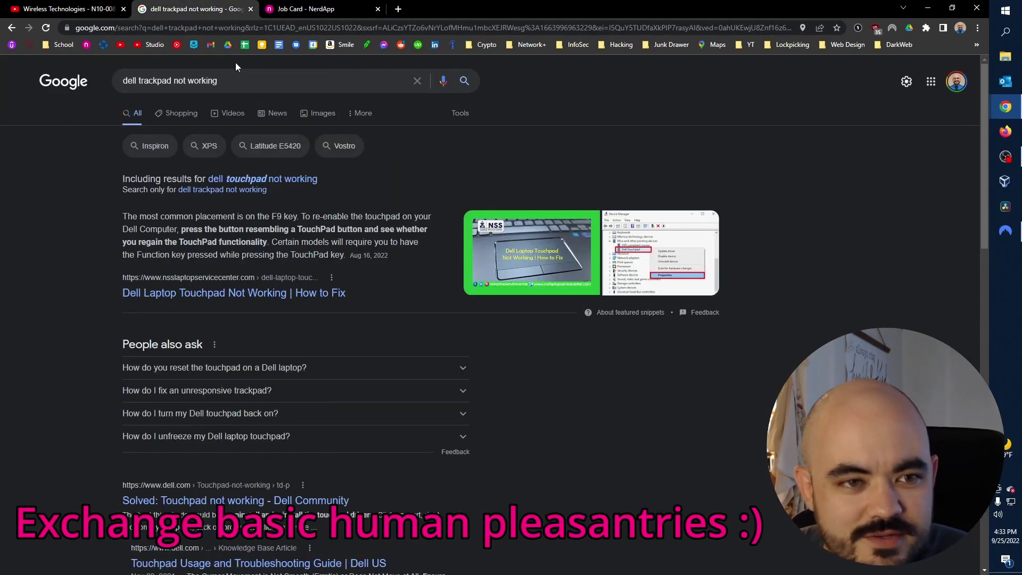
triple_click(224, 89)
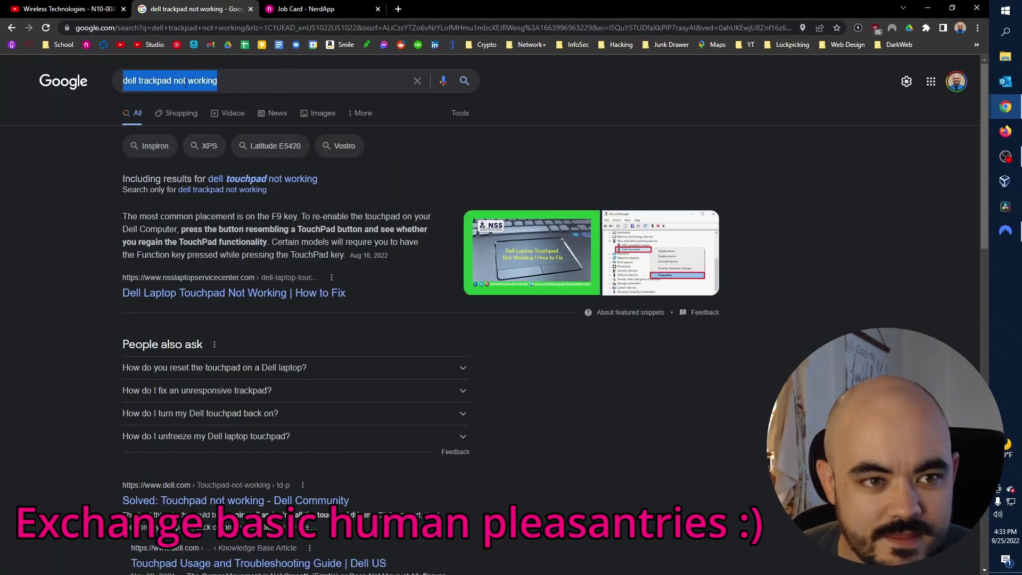
left_click(270, 83)
key("ctrl+shift+Left")
key("ctrl+shift+Left")
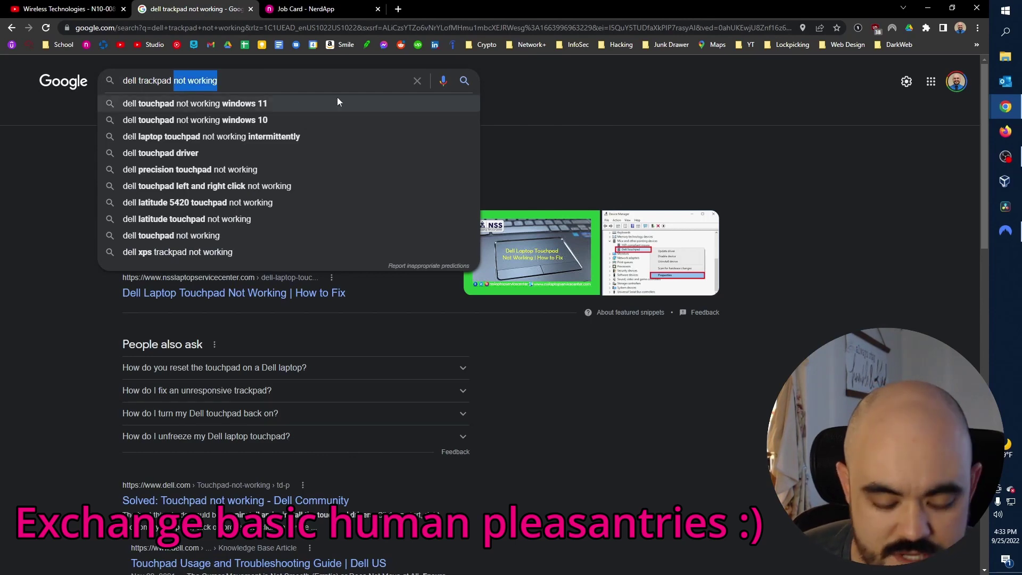
type("Dell XPS 9700")
key("Return")
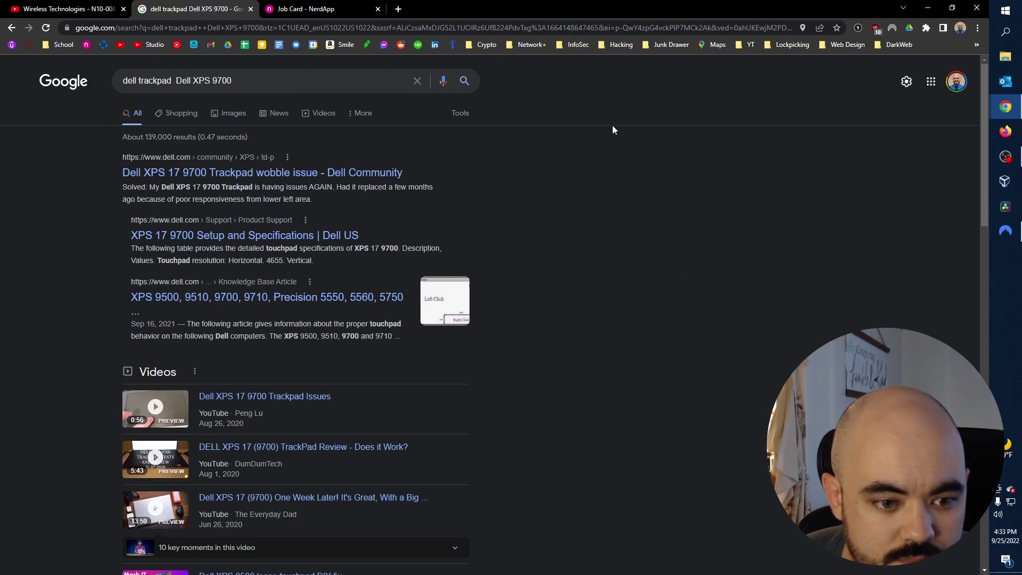
- Return to the NerdApp job card and start the job
left_click(319, 9)
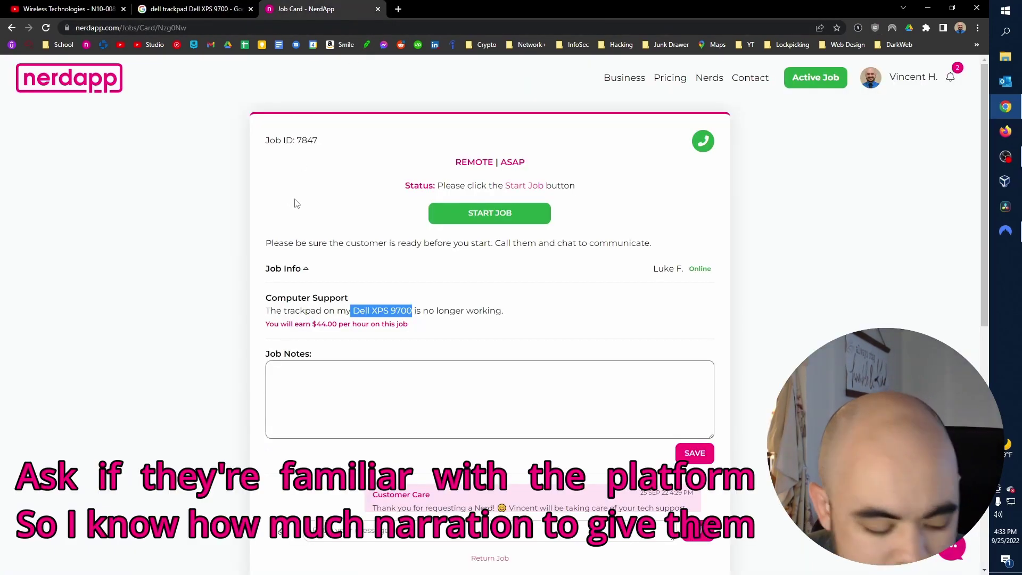
left_click(802, 204)
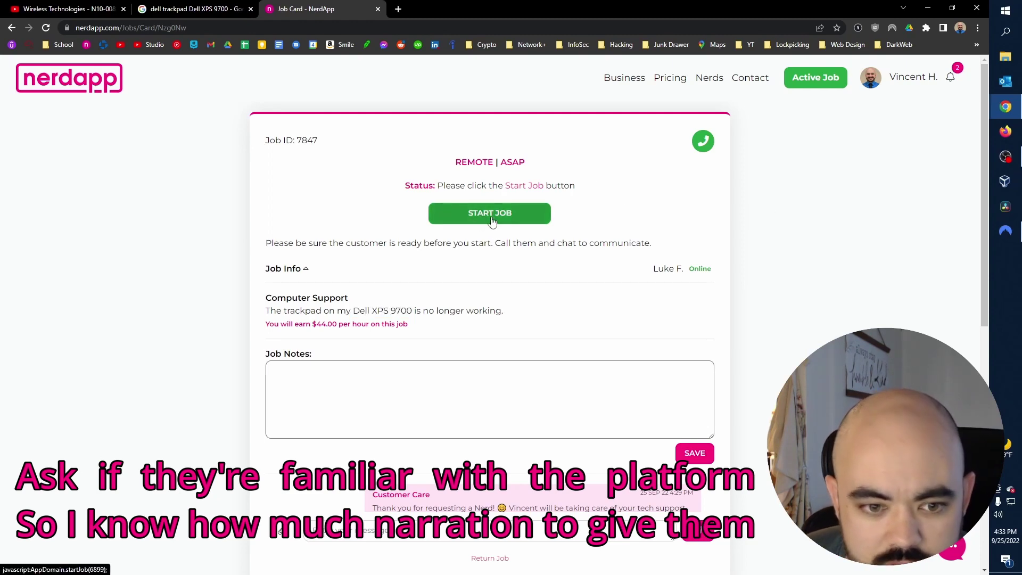
scroll(440, 166, "down", 1)
scroll(458, 187, "up", 1)
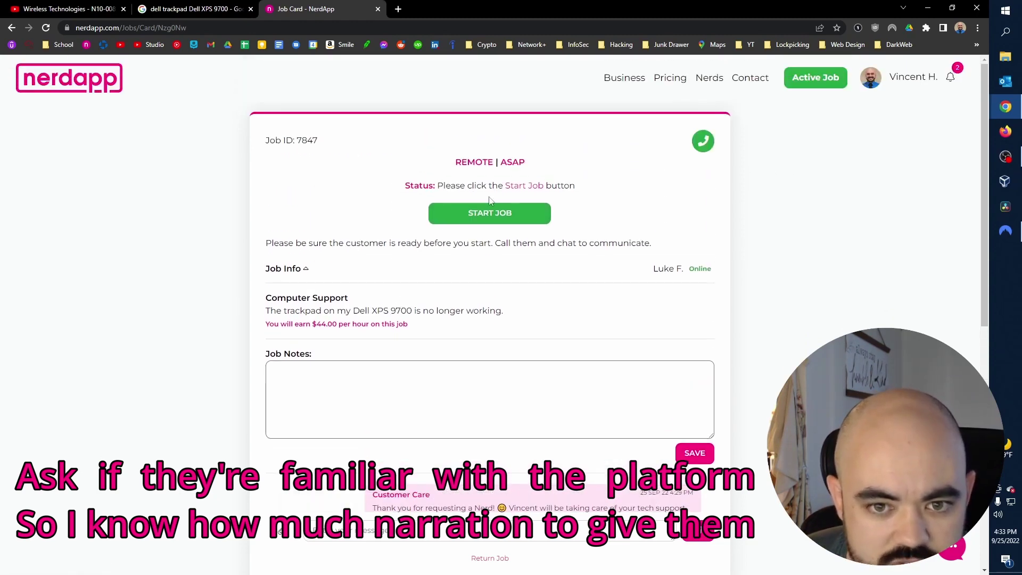
left_click(499, 214)
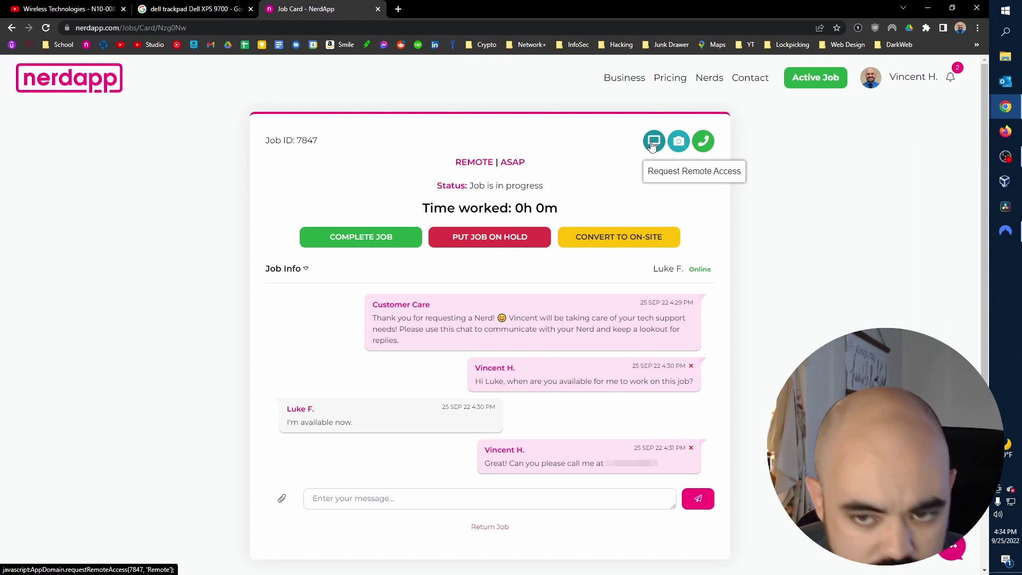
- Request remote access to the customer's device, open the console once authorised, and save LogMeInRescueStarter.exe to Downloads
left_click(652, 145)
left_click(468, 342)
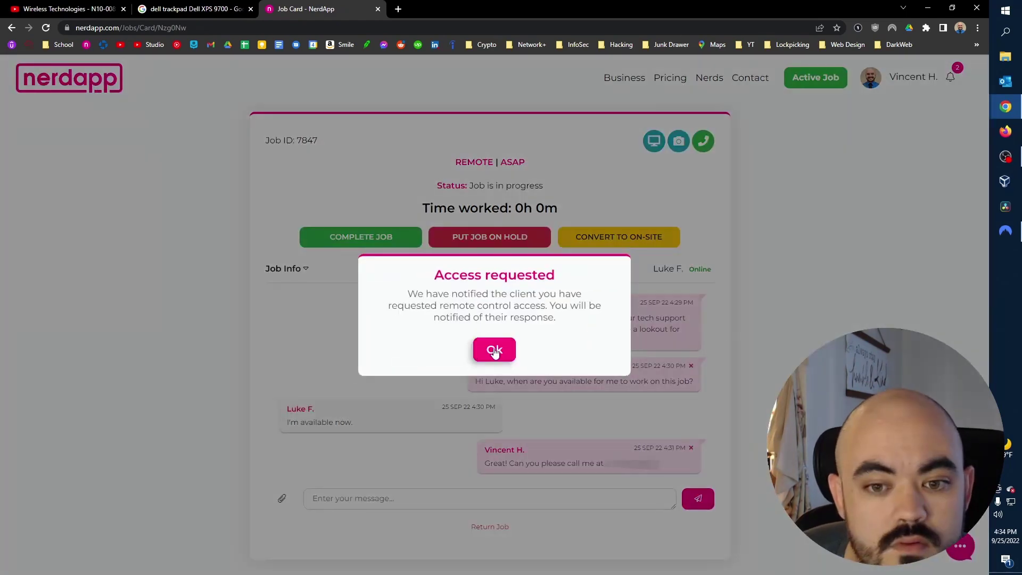
left_click(495, 351)
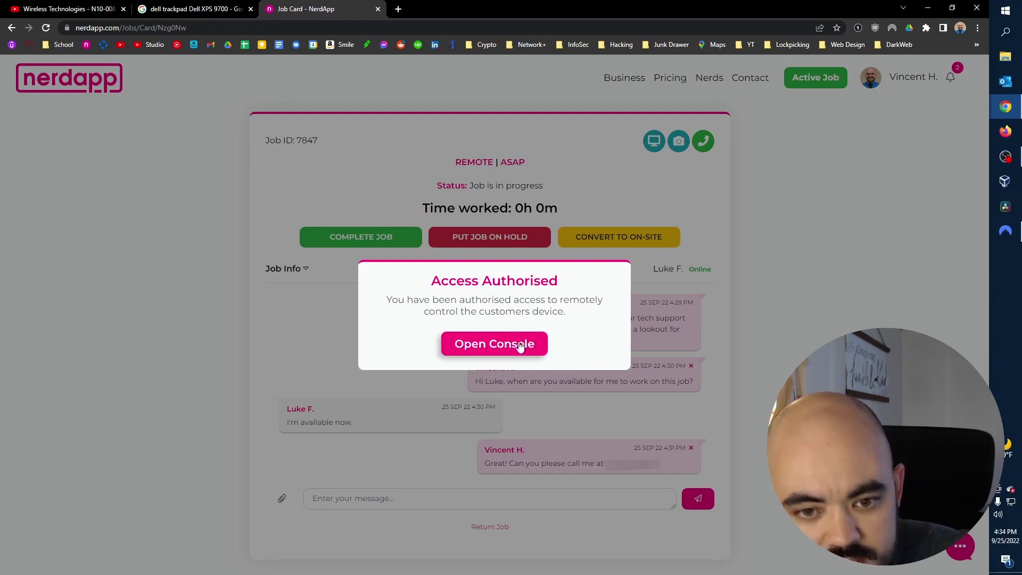
left_click(480, 350)
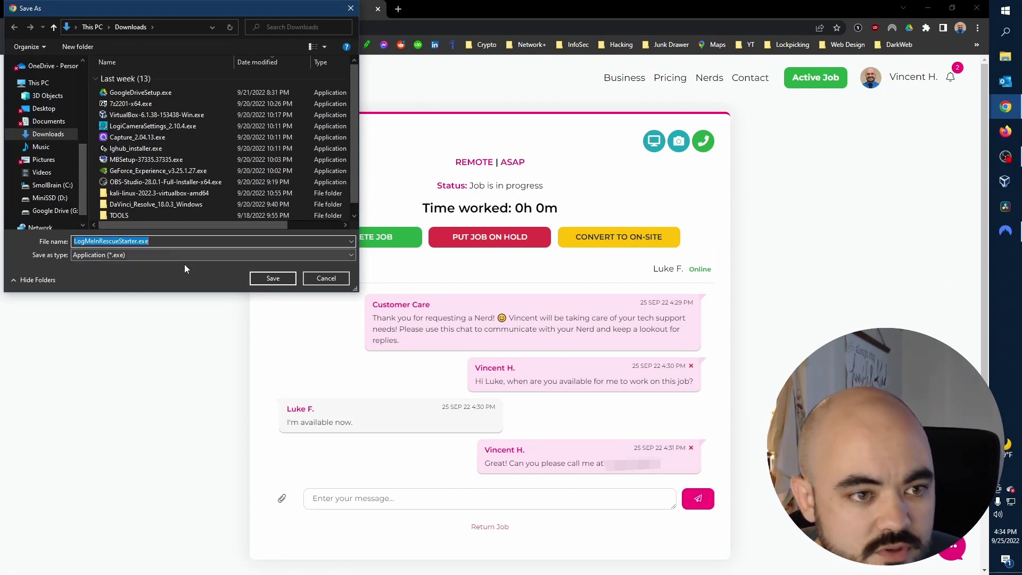
left_click(273, 277)
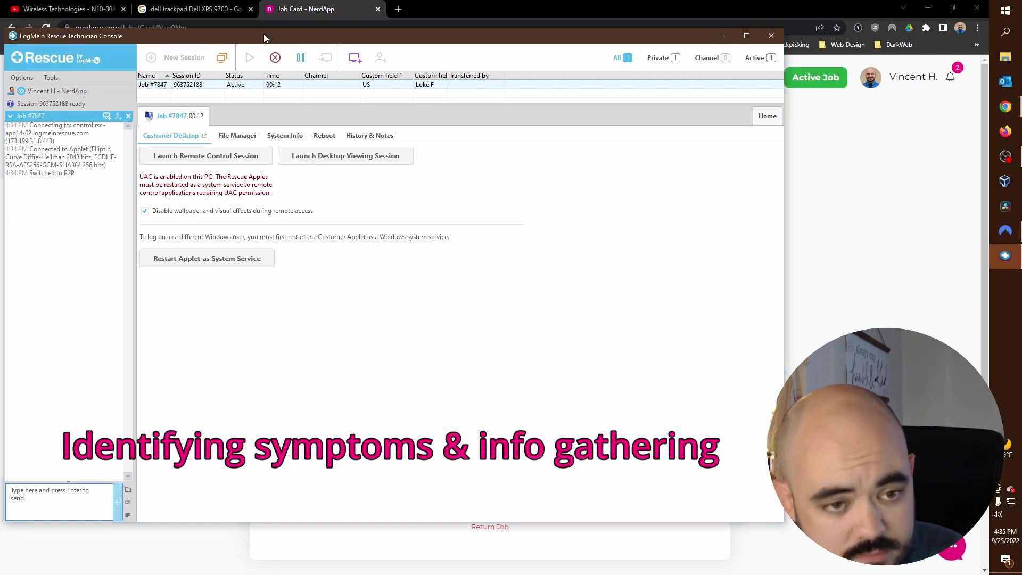
- Enlarge the LogMeIn Rescue console and minimize the NerdApp, browser and mail windows on the customer's desktop
left_click_drag(264, 33, 428, 41)
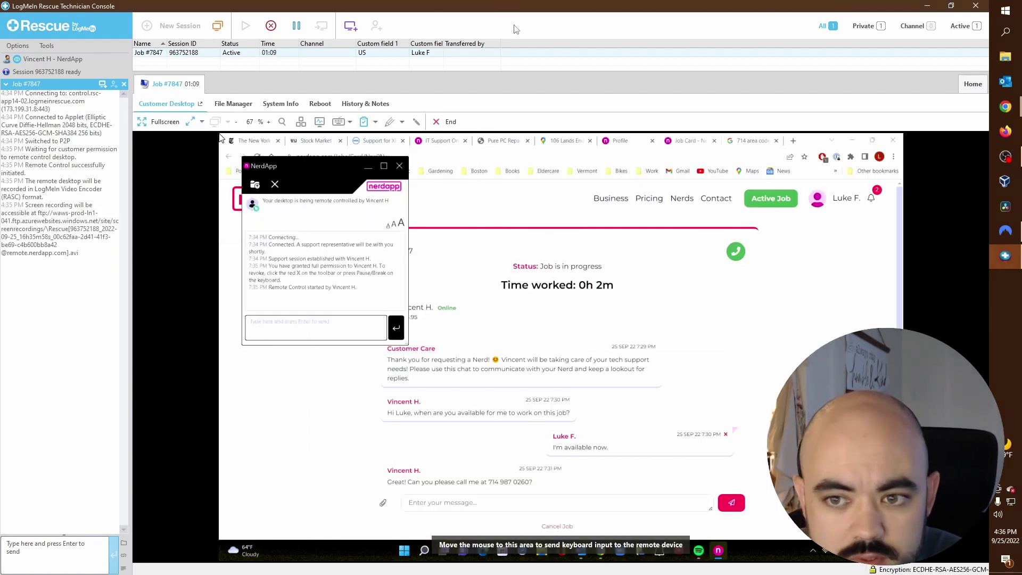
left_click(368, 166)
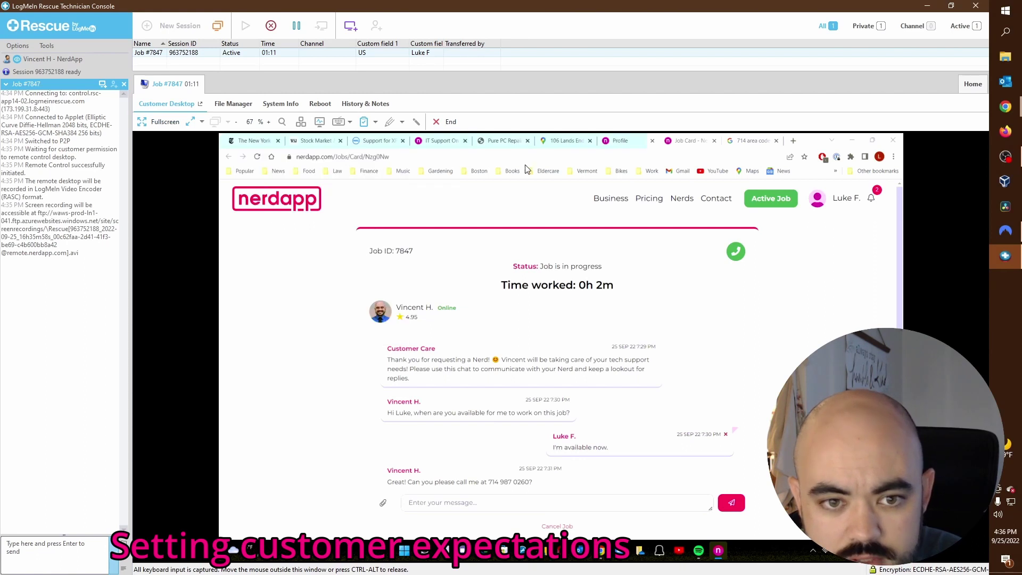
left_click(853, 140)
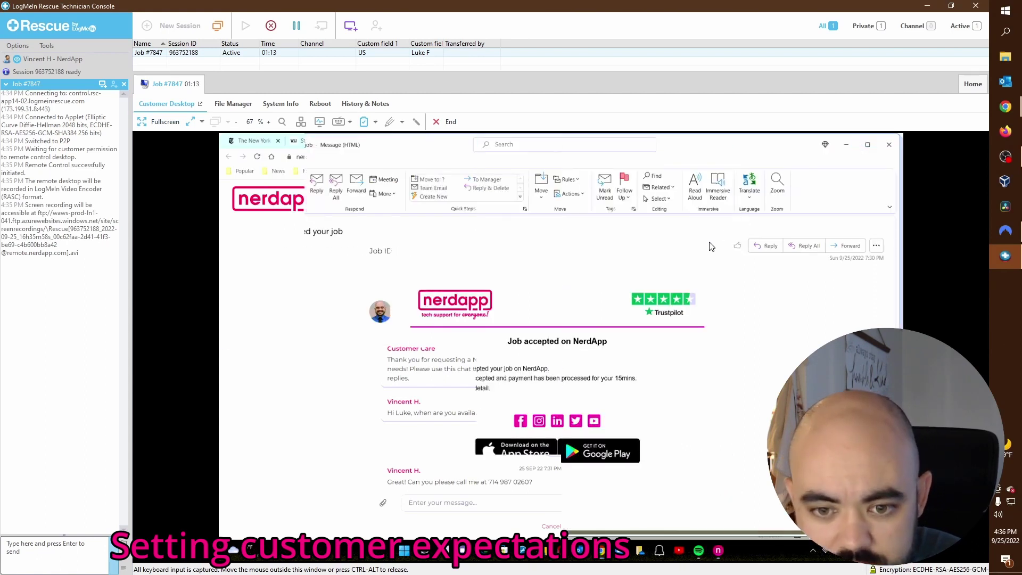
left_click(847, 145)
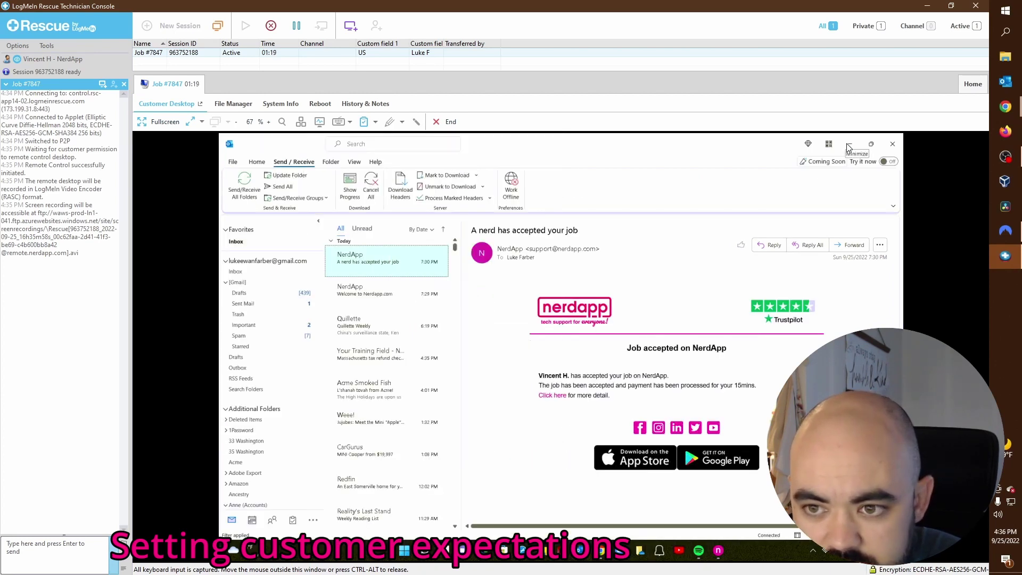
left_click(848, 146)
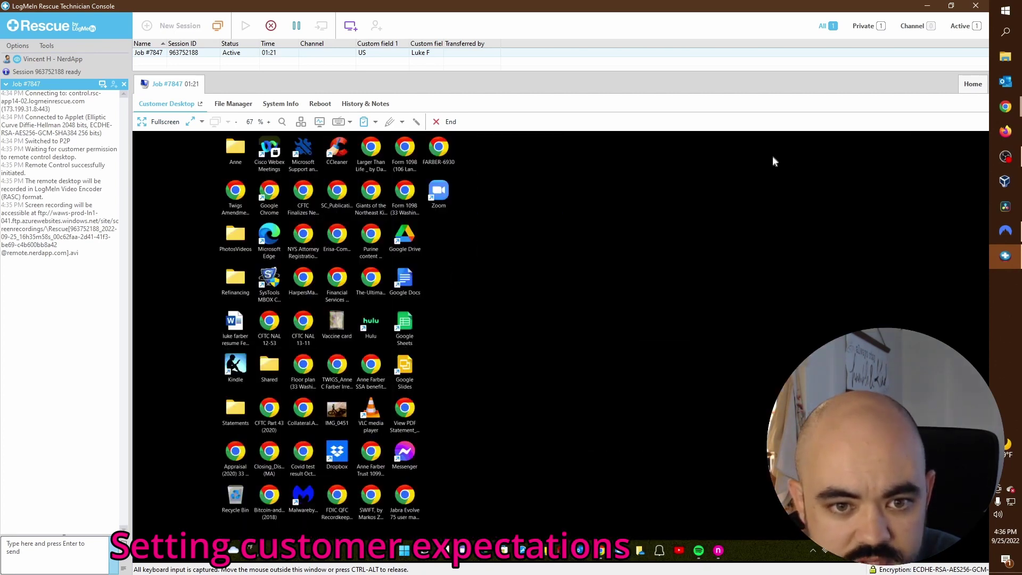
- Shrink the Rescue console and look through the Google results on Dell XPS 9700 trackpad problems in Chrome
left_click_drag(644, 5, 587, 91)
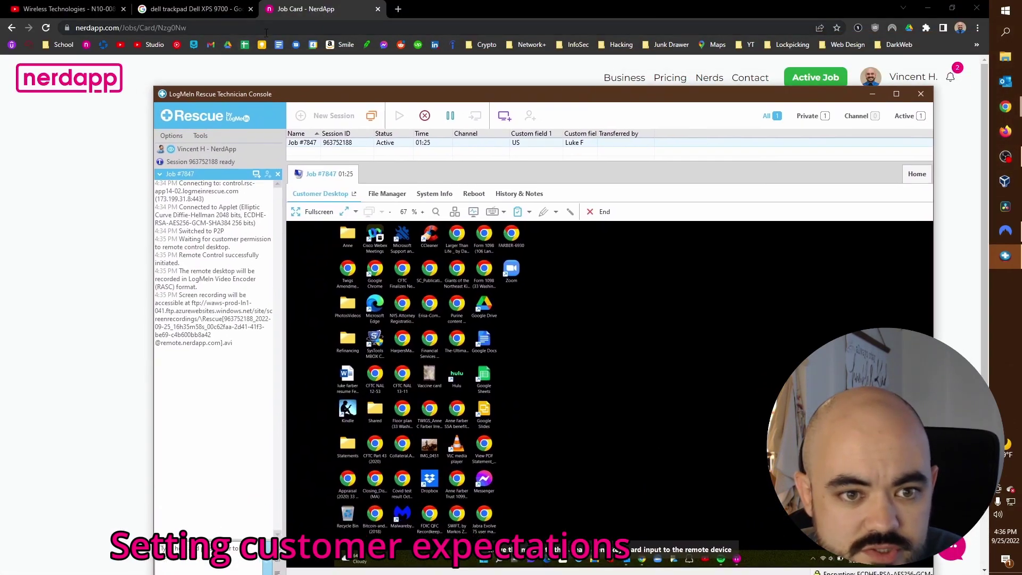
left_click(298, 30)
left_click(171, 8)
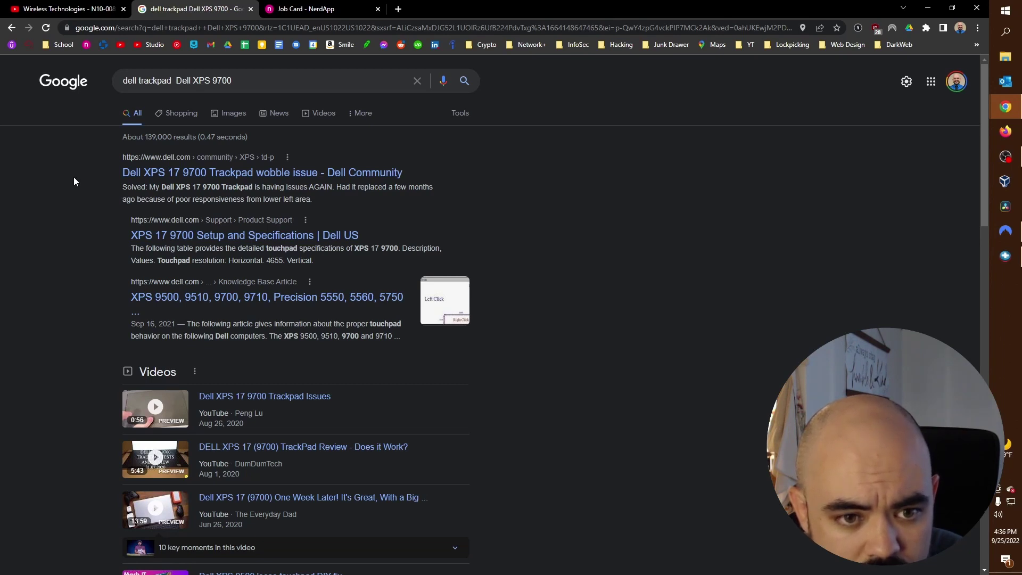
scroll(74, 177, "down", 2)
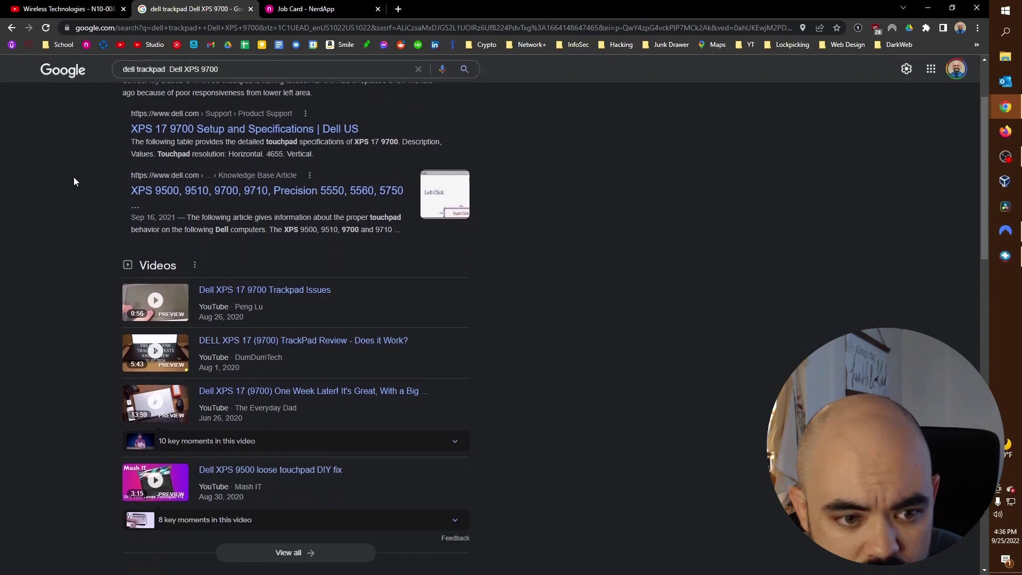
scroll(73, 182, "down", 1)
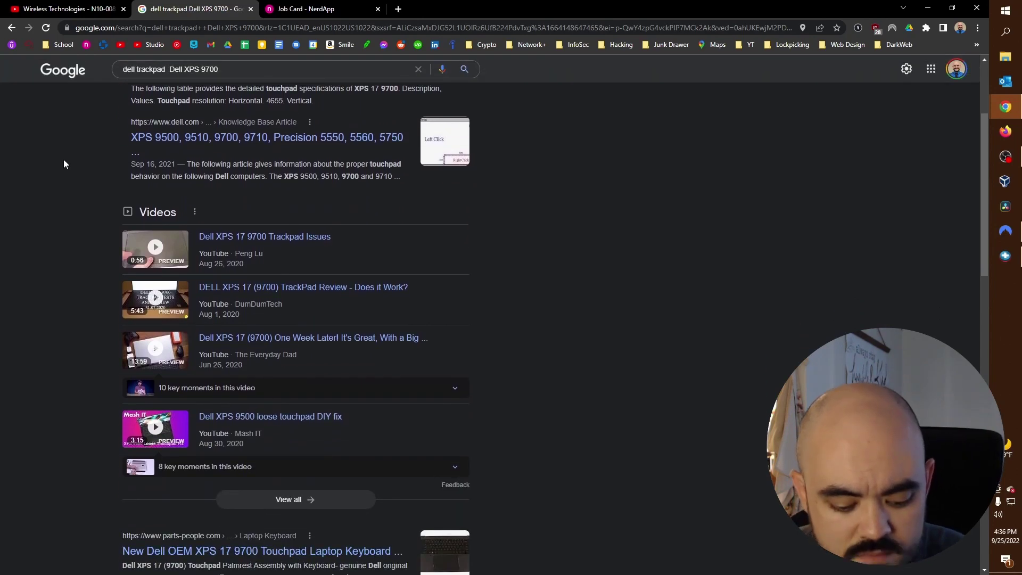
- Switch back to the Rescue console, maximize it, and search for Device Manager on the customer's computer
key("alt+Tab")
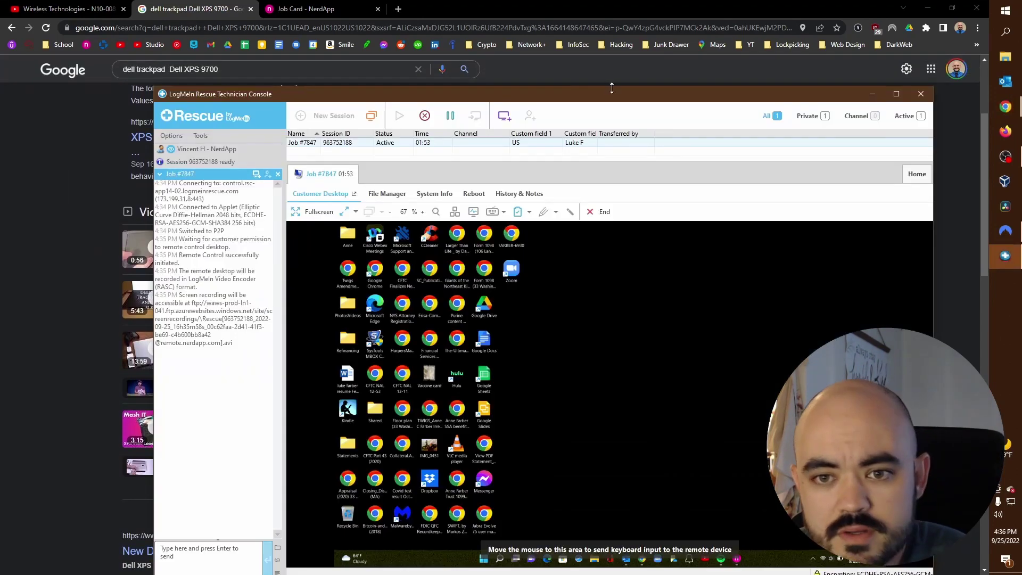
double_click(621, 100)
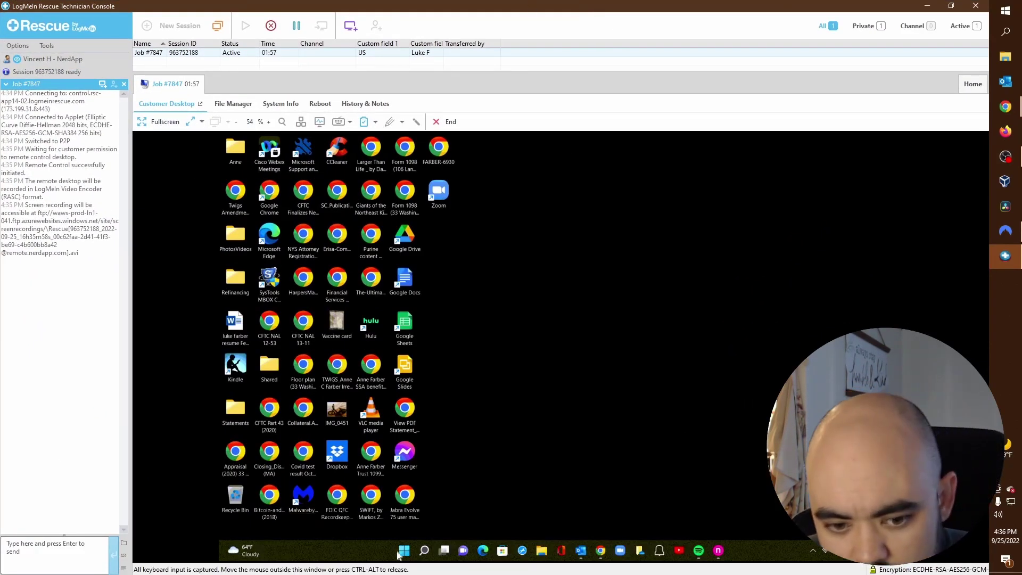
key("super")
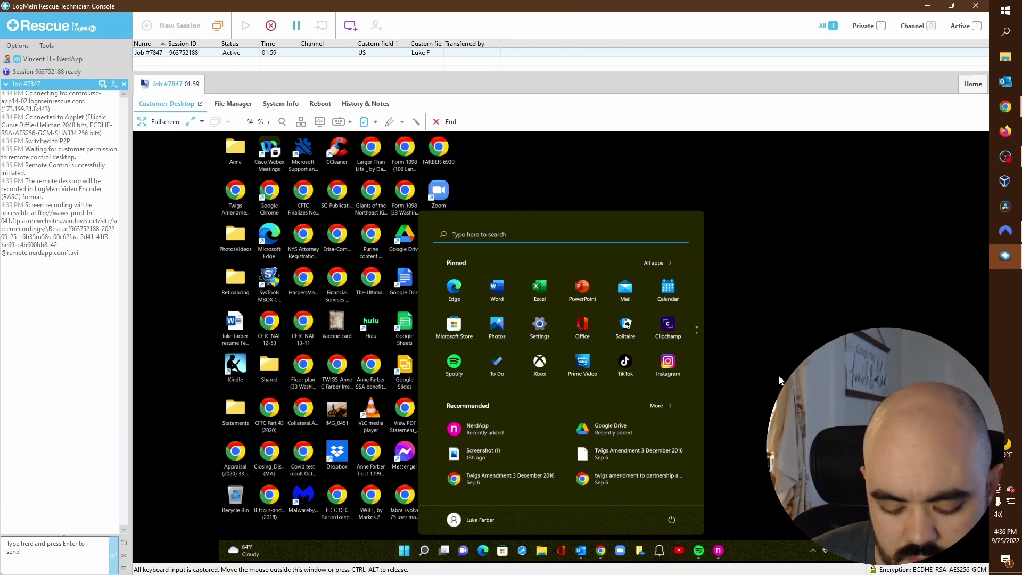
left_click(779, 380)
key("super")
type("device Manager")
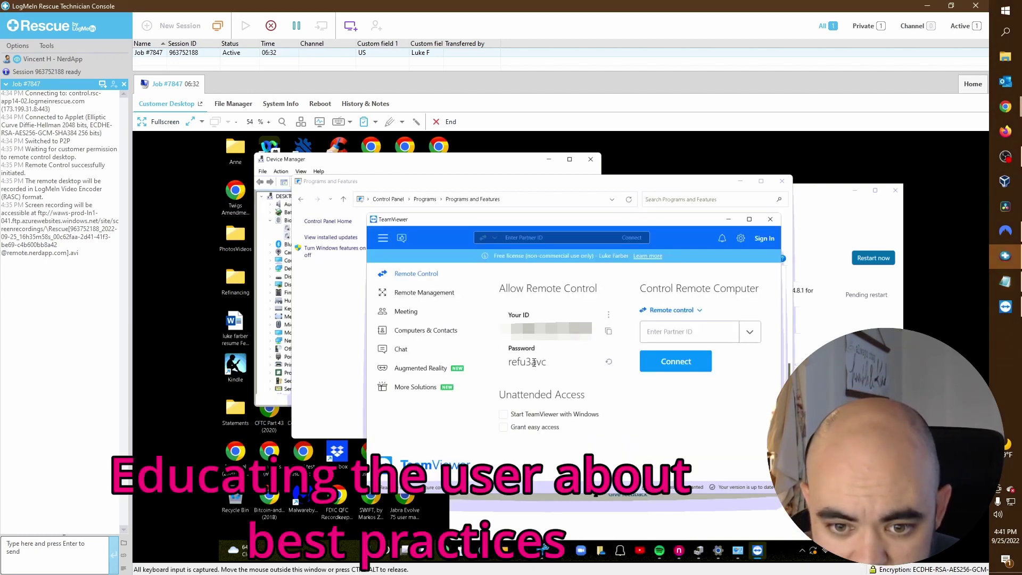
- Copy the TeamViewer remote control password from the customer's TeamViewer window
left_click_drag(546, 362, 509, 364)
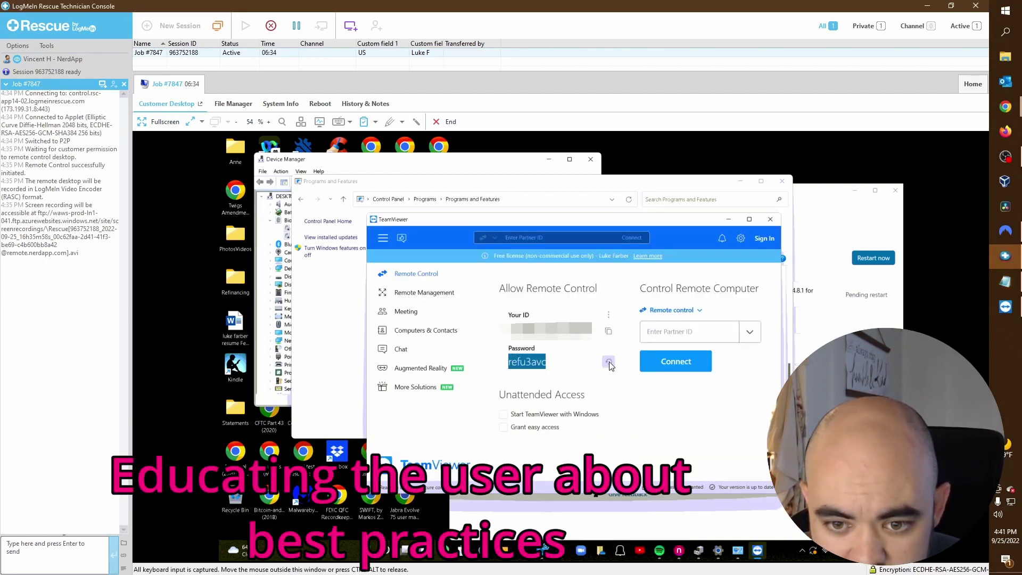
right_click(529, 364)
left_click(543, 368)
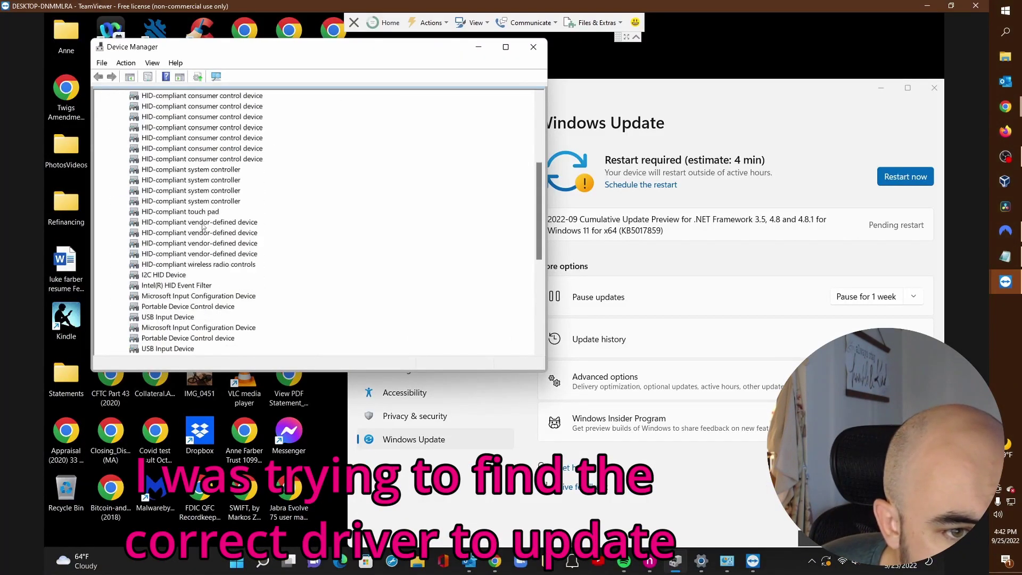
- Examine the Human Interface Devices list for the touch pad driver, then move Device Manager lower and bring the Windows Update settings forward
scroll(202, 226, "down", 2)
scroll(280, 202, "up", 5)
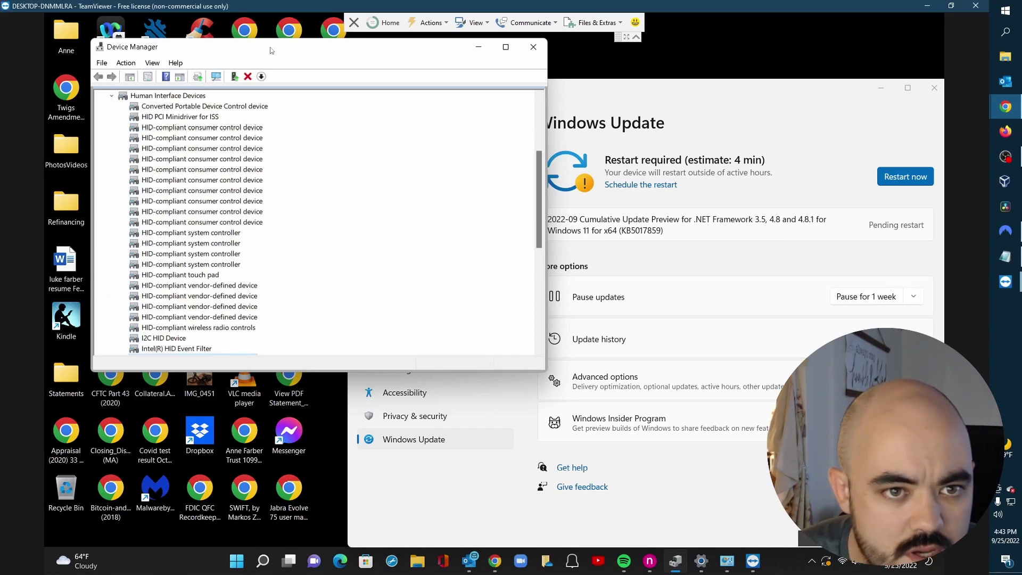
left_click_drag(298, 47, 319, 144)
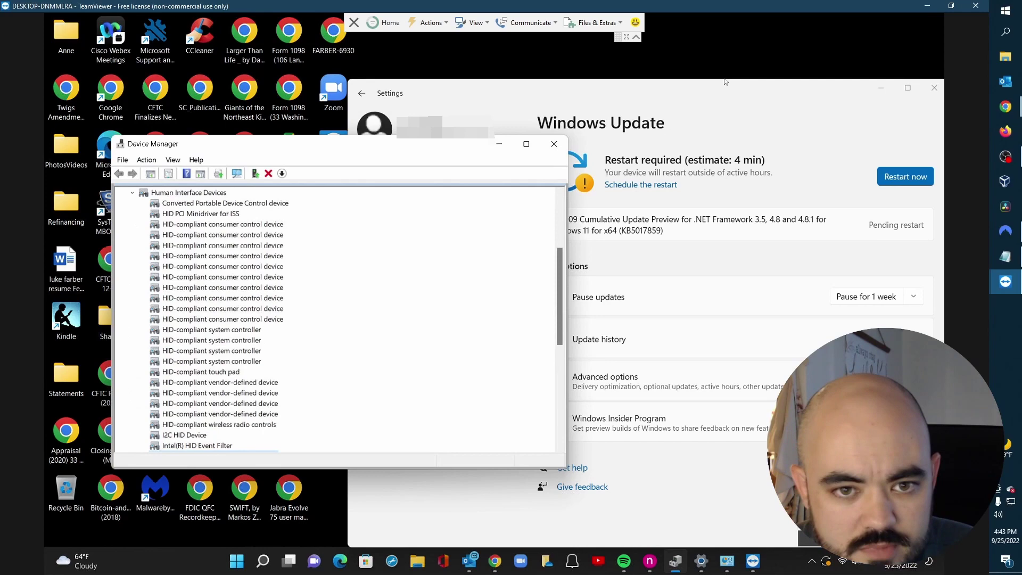
left_click(792, 96)
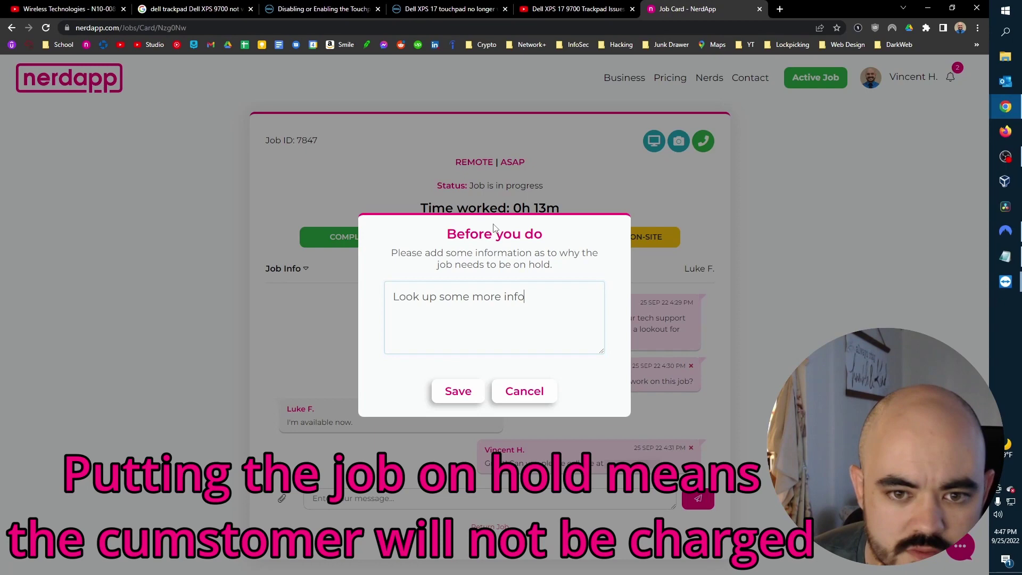
- Put the job on hold with the reason "Look up some more info" and start a web search in a new tab
left_click(458, 393)
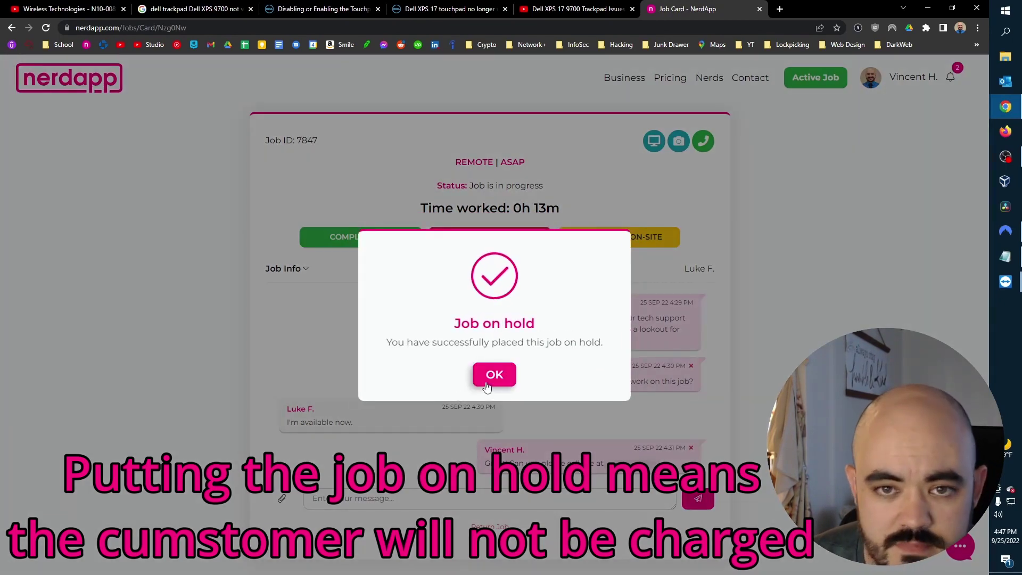
left_click(493, 376)
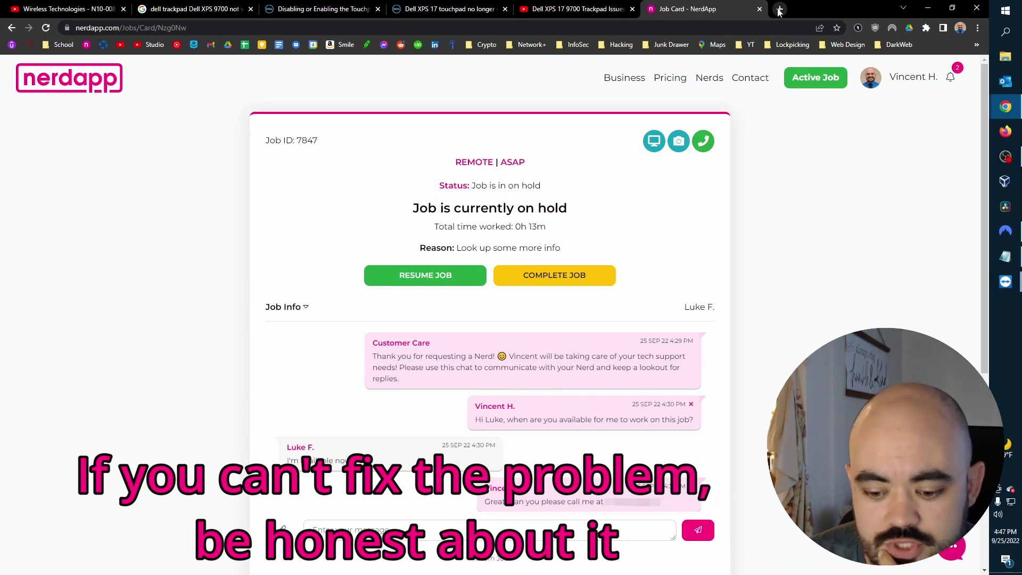
left_click(779, 10)
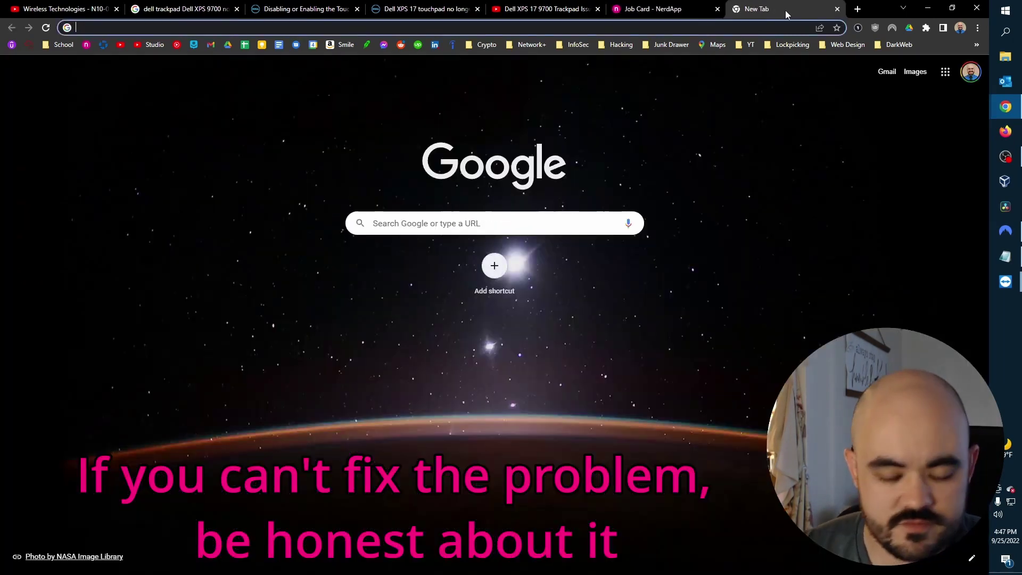
type("how do")
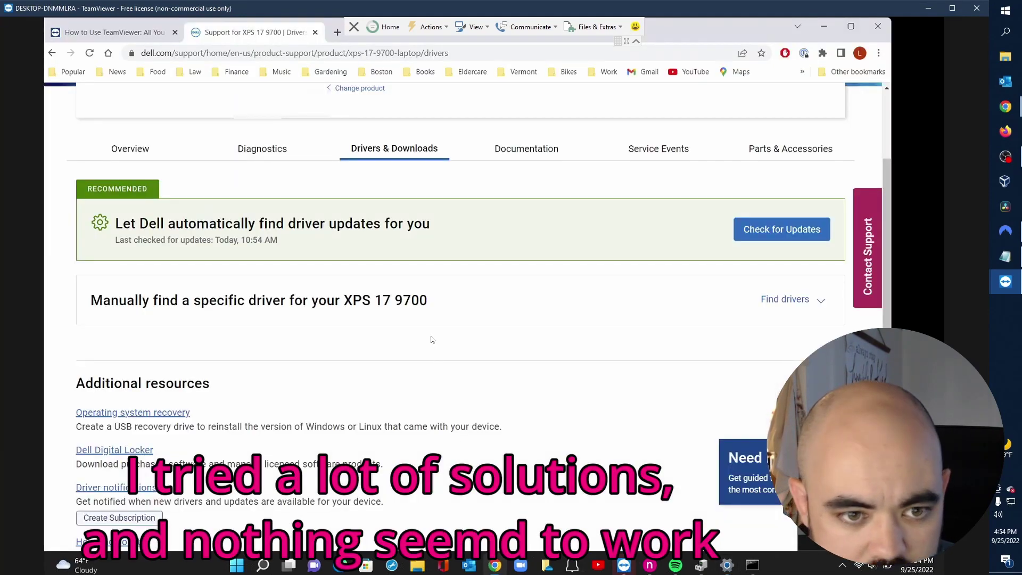
- Look through Dell's XPS 17 9700 Drivers & Downloads page on the customer's computer for driver updates
scroll(432, 339, "down", 3)
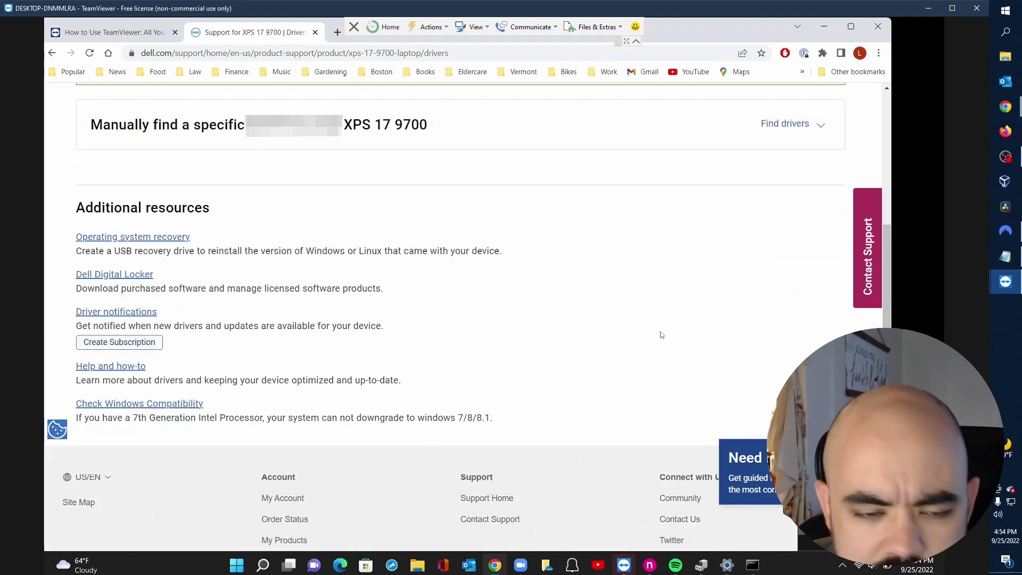
scroll(637, 331, "up", 2)
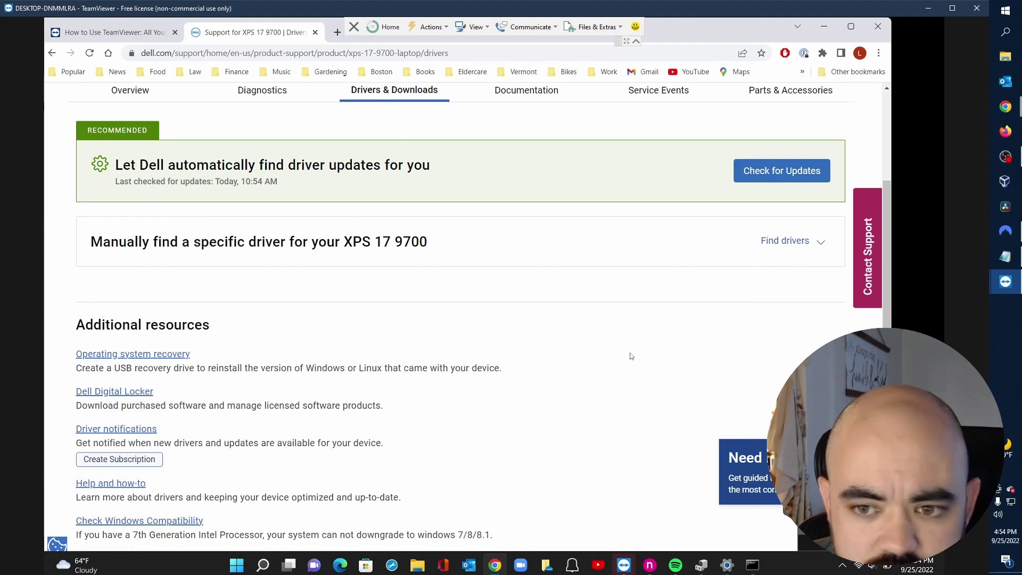
scroll(636, 353, "up", 1)
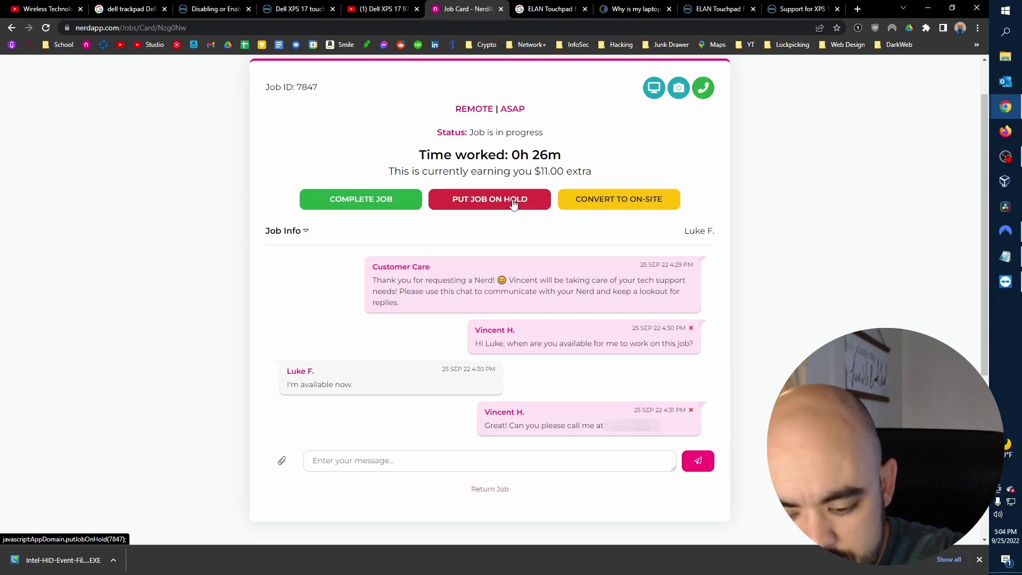
- Put the job on hold with the reason "Waiting for PC restart - Windows 11 Cumulative update, Dell firmware update, Dell HID Event Filter Driver Update"
left_click(513, 204)
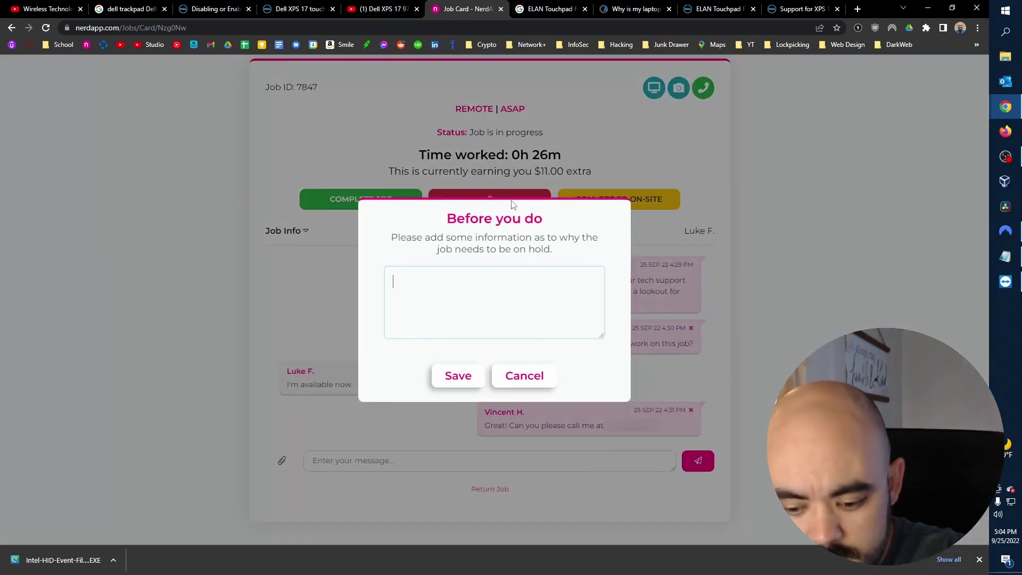
type("Waiting for PC restart - Windows 11 Cumulative update, Dell firmware update, Dell HID Event Filter Driver Update")
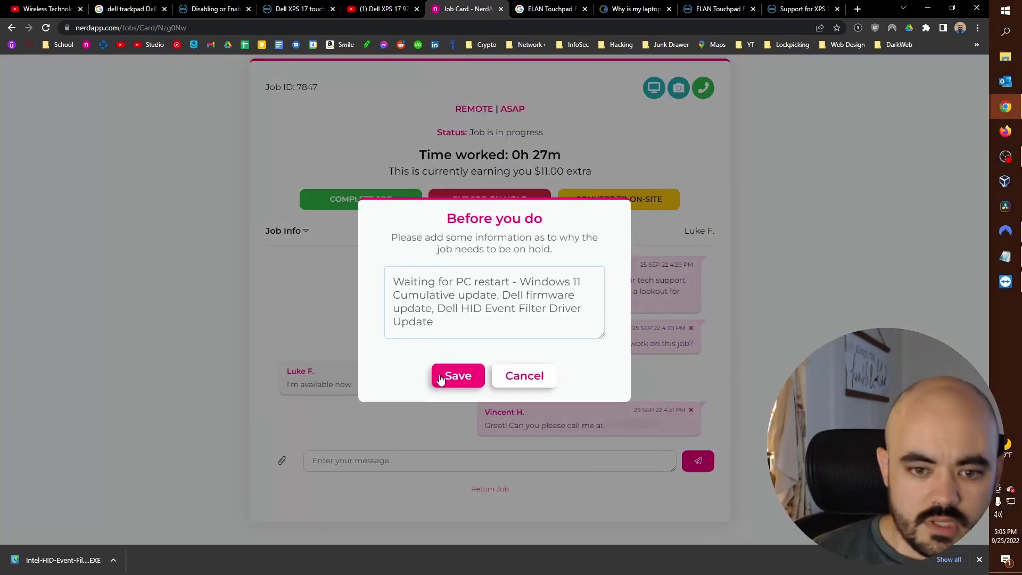
left_click(444, 378)
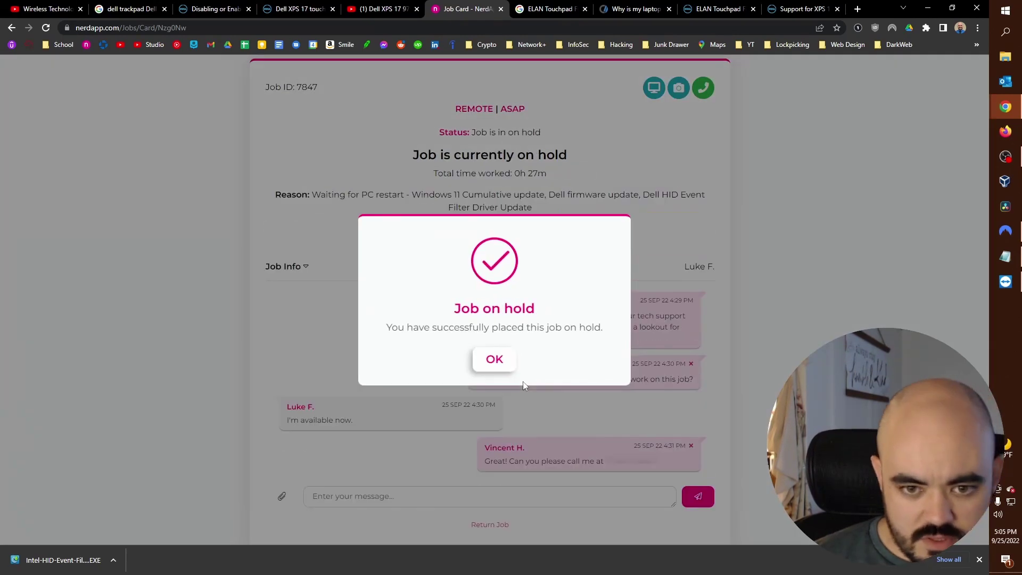
left_click(495, 357)
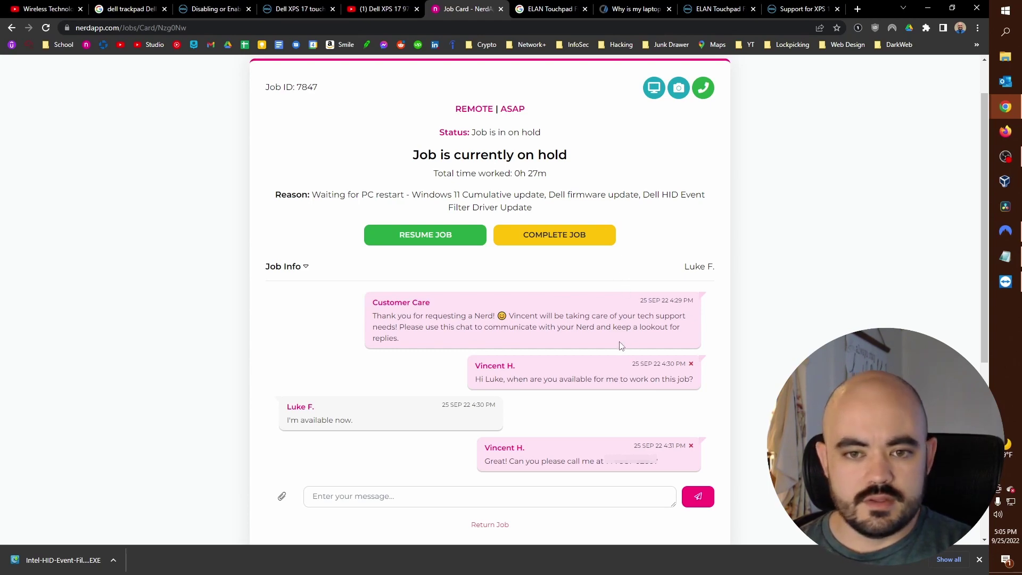
scroll(628, 346, "down", 3)
scroll(245, 425, "up", 4)
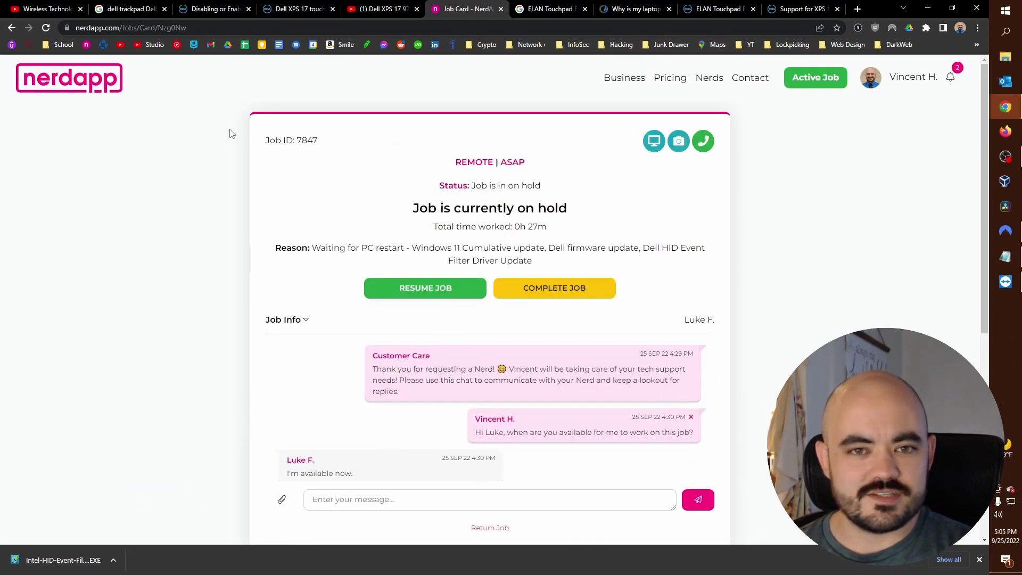
- Look through the YouTube results for "Dell XPS 17 9700 Trackpad" for a possible fix
left_click(397, 8)
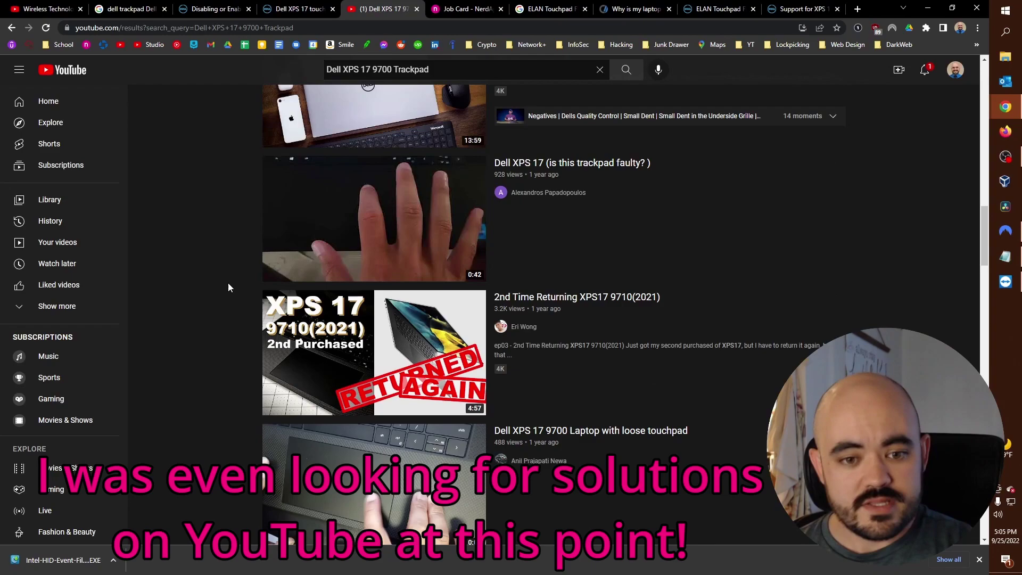
scroll(228, 283, "down", 6)
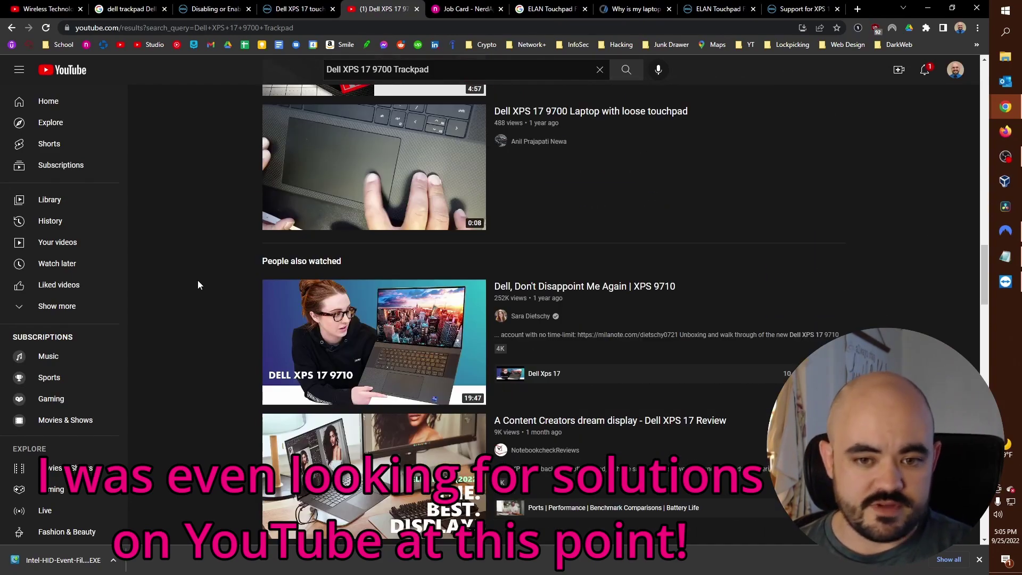
scroll(198, 280, "down", 3)
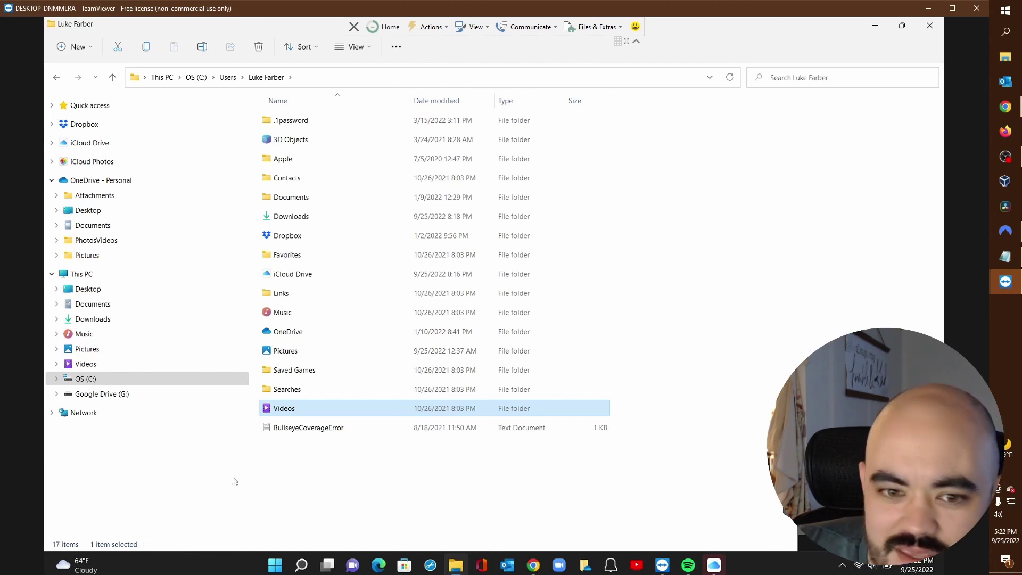
- Open the customer's NerdApp job card in a new Chrome tab on the remote computer
left_click(533, 564)
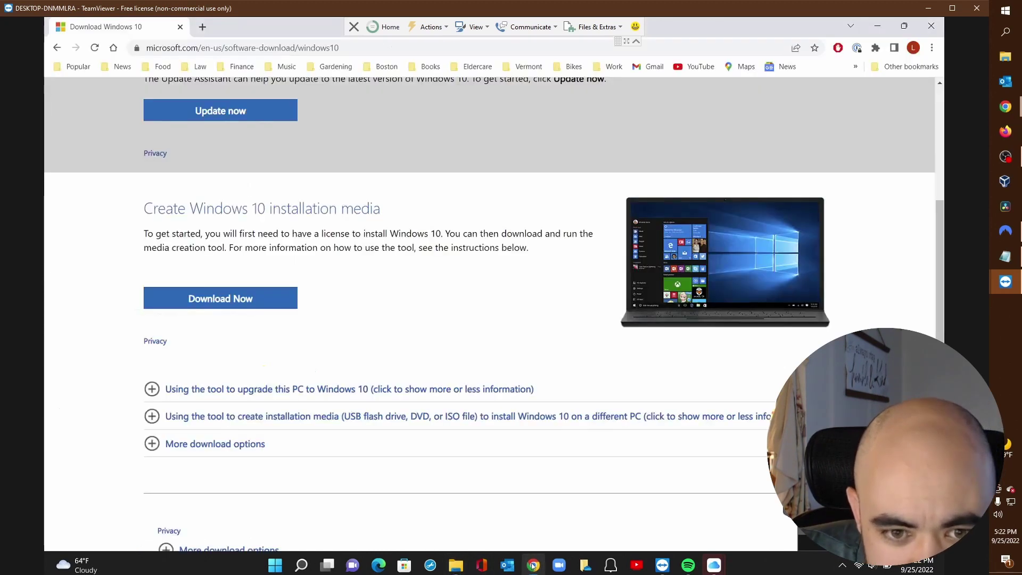
left_click(202, 27)
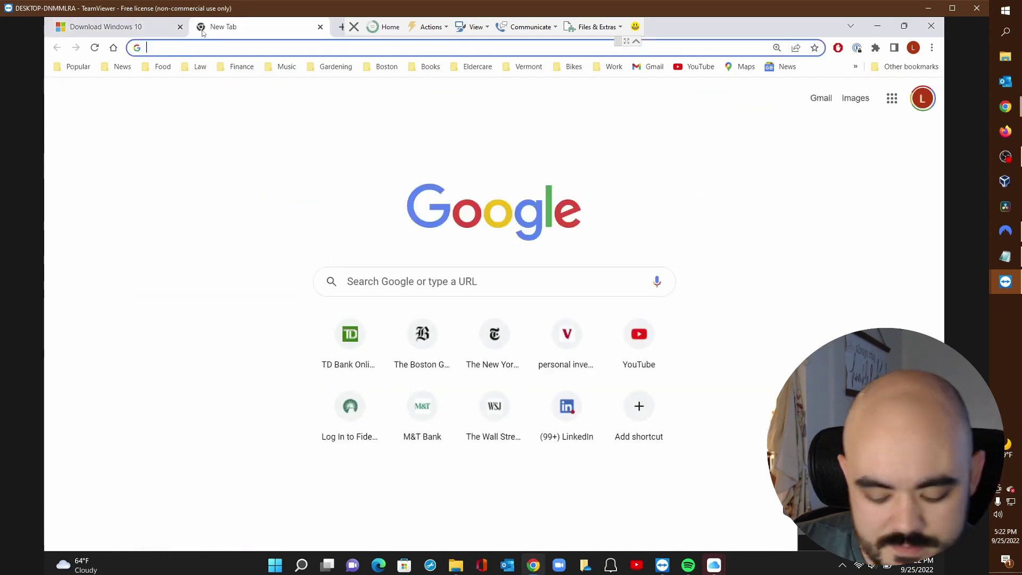
type("nerd")
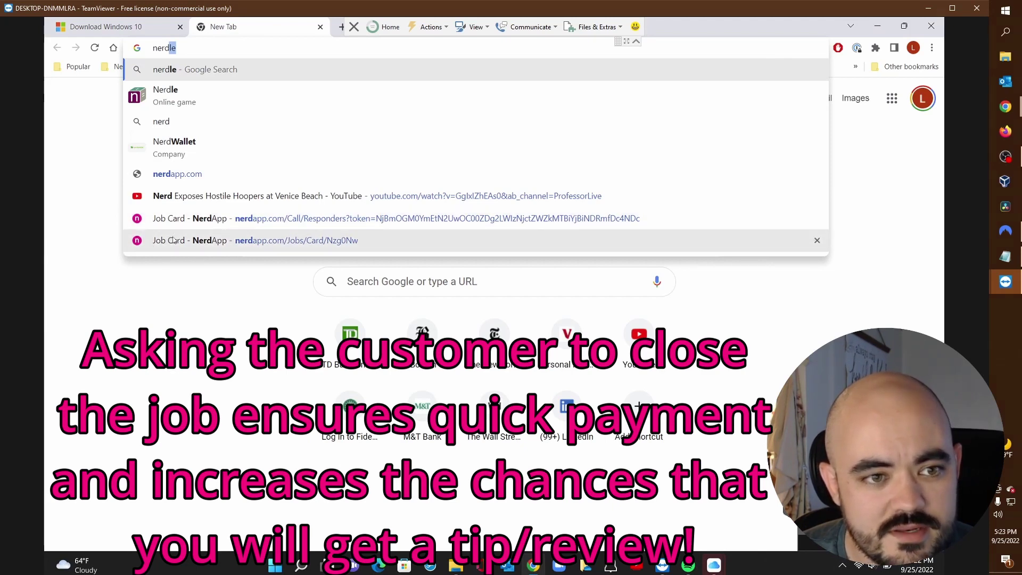
left_click(319, 240)
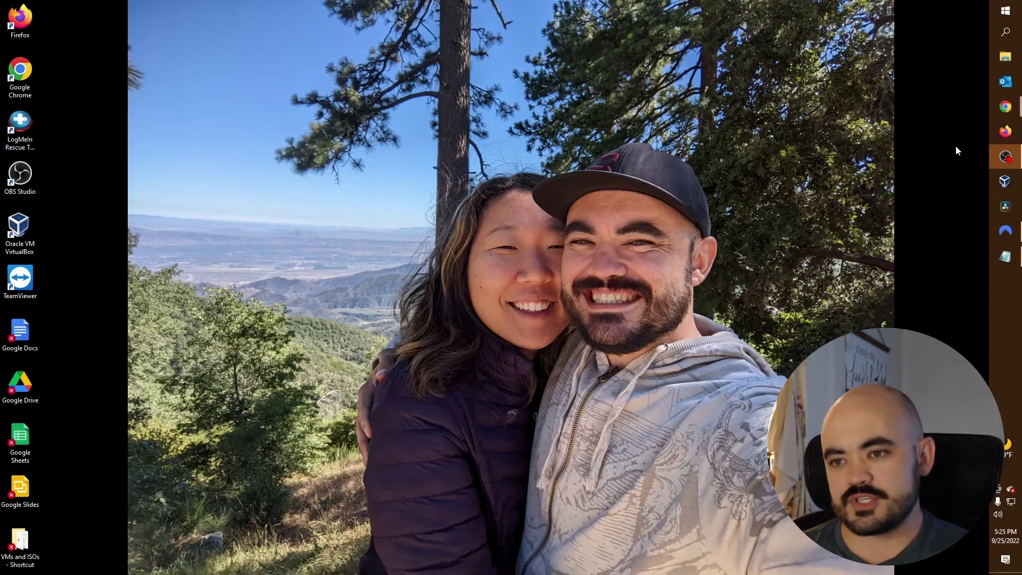
- Return to the NerdApp job card on the local computer and examine the job's status and sign-off message
left_click(959, 71)
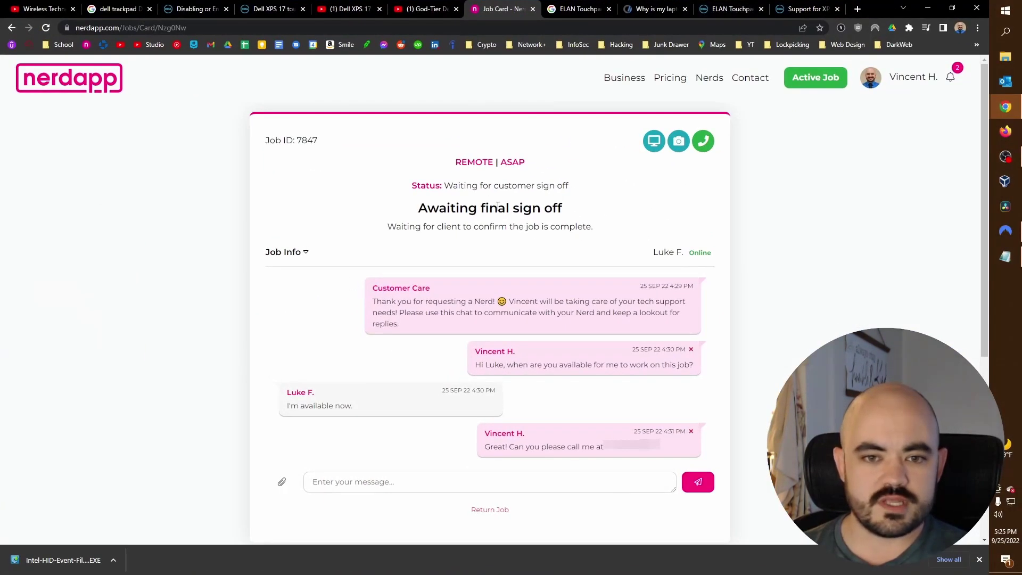
left_click_drag(428, 208, 581, 202)
left_click(580, 202)
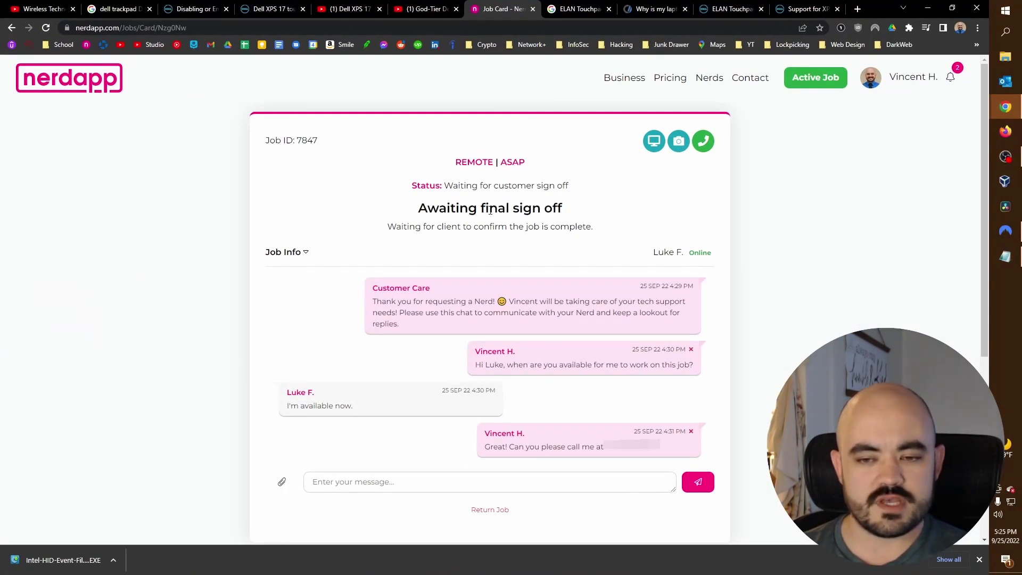
left_click_drag(410, 184, 519, 209)
left_click_drag(518, 208, 606, 216)
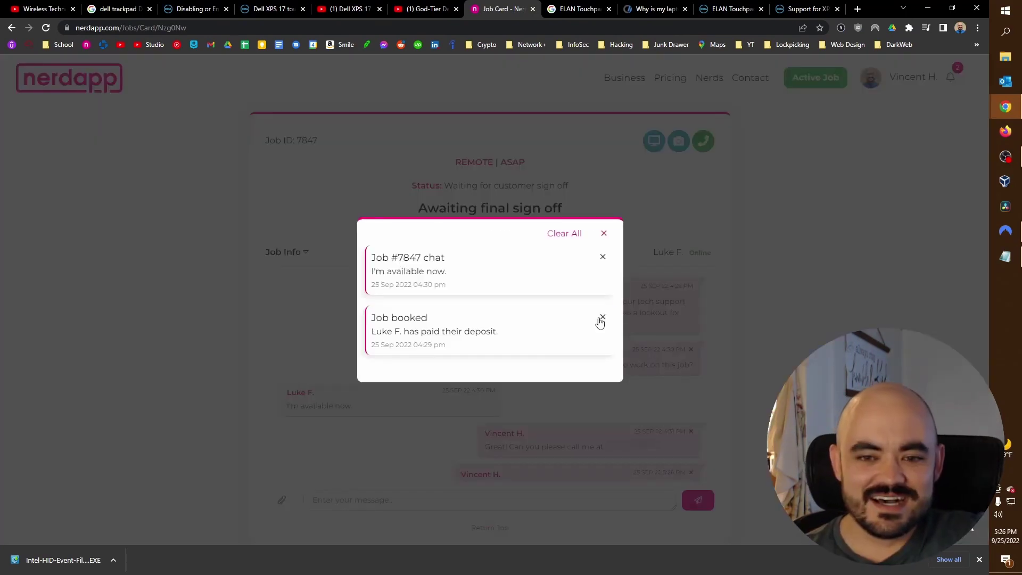
- Dismiss the "Job booked" notification and close the notifications list
left_click(603, 318)
left_click(605, 263)
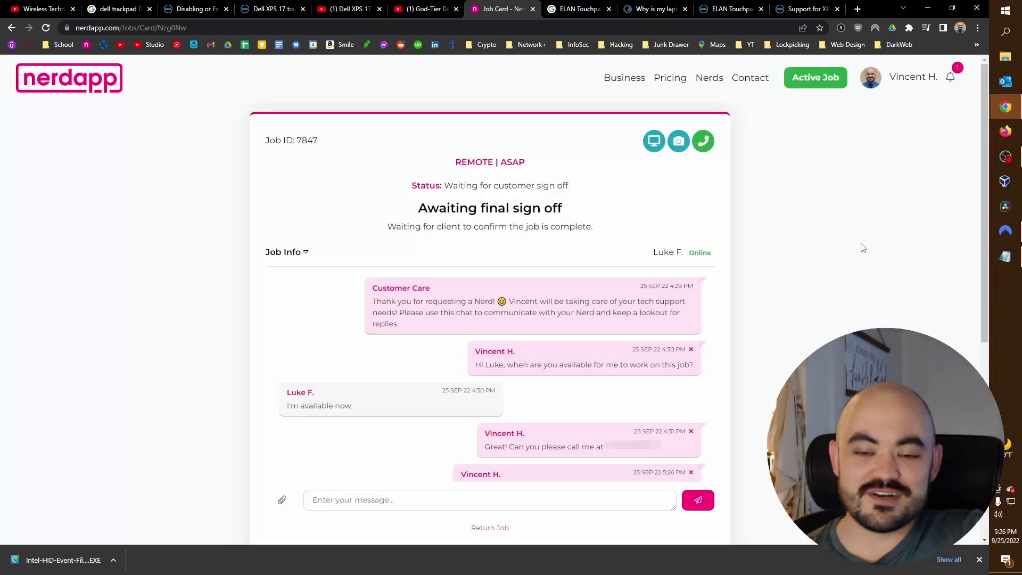
scroll(862, 245, "down", 1)
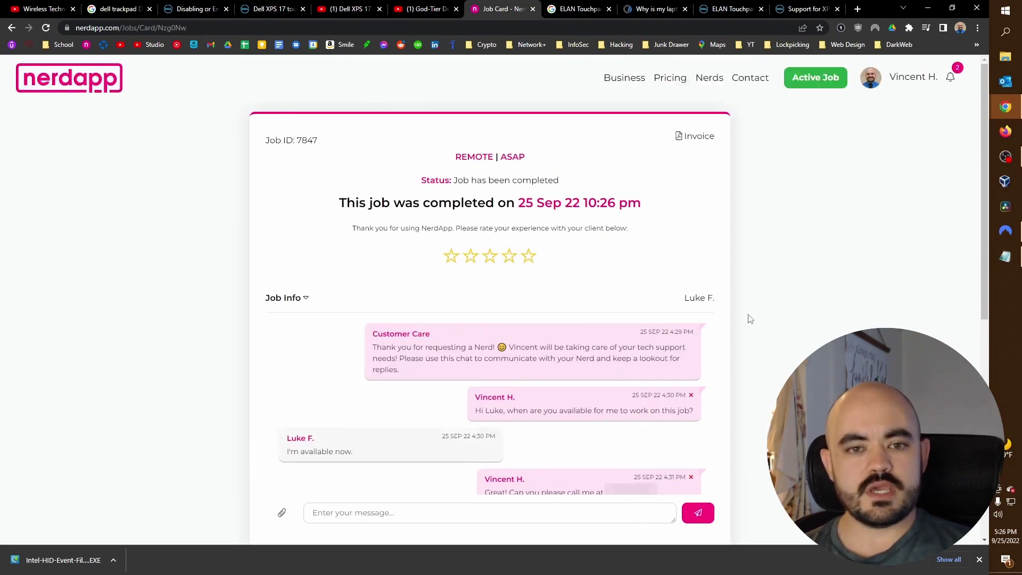
- Rate the experience with the client five stars and submit the comment "Nice guy"
left_click(526, 260)
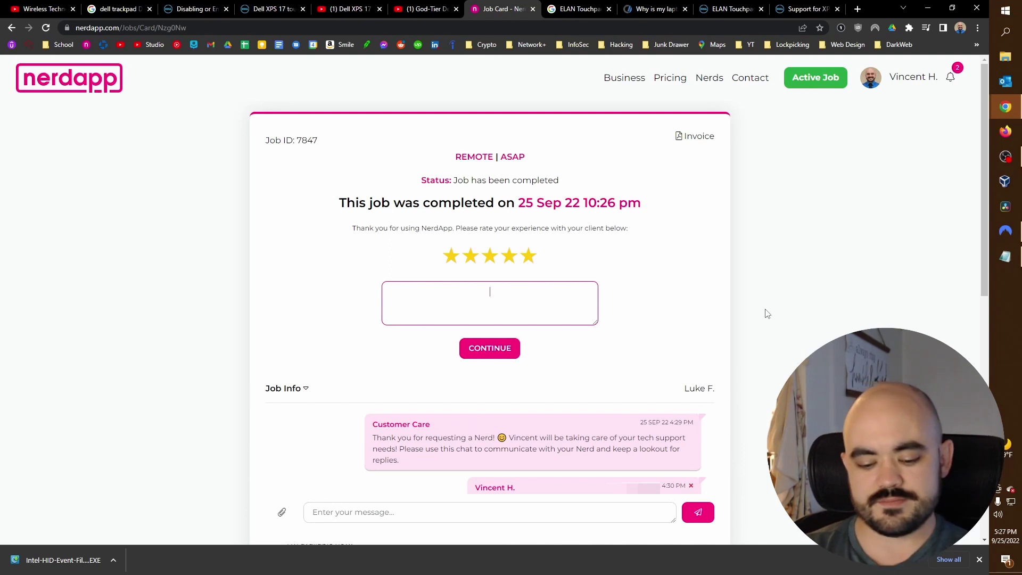
type("Nice guy.")
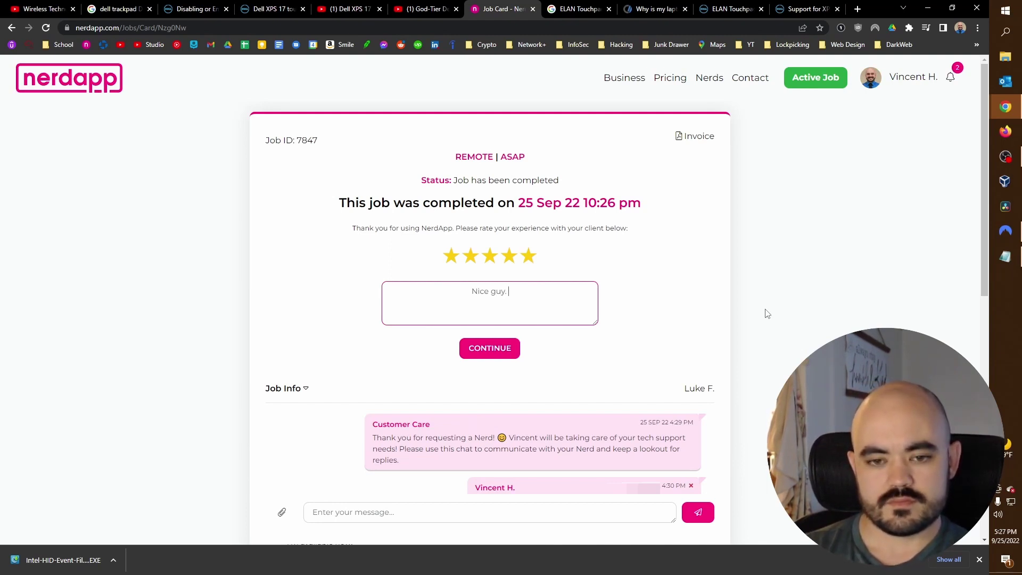
key("BackSpace")
key("BackSpace")
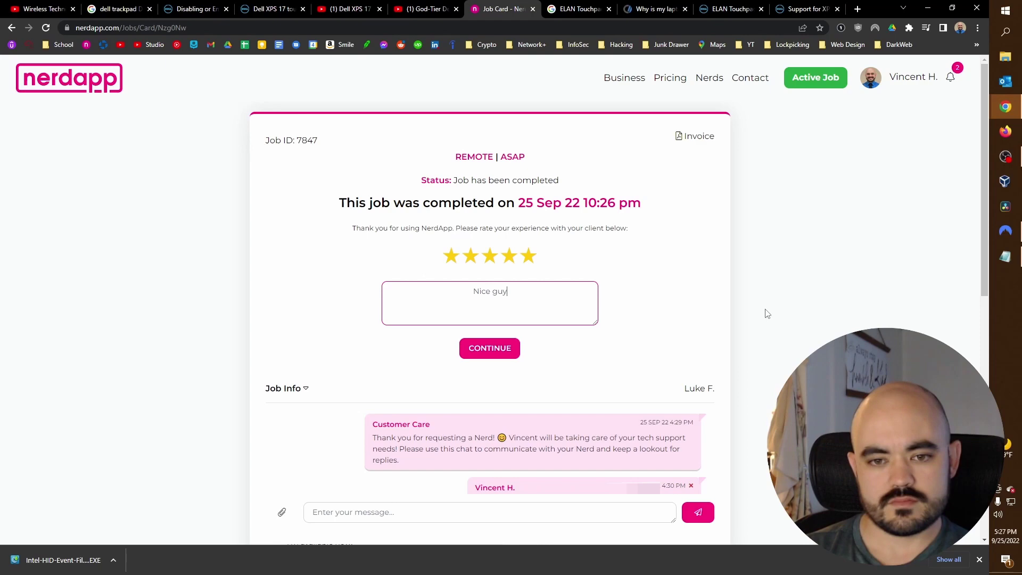
left_click(515, 360)
left_click(508, 364)
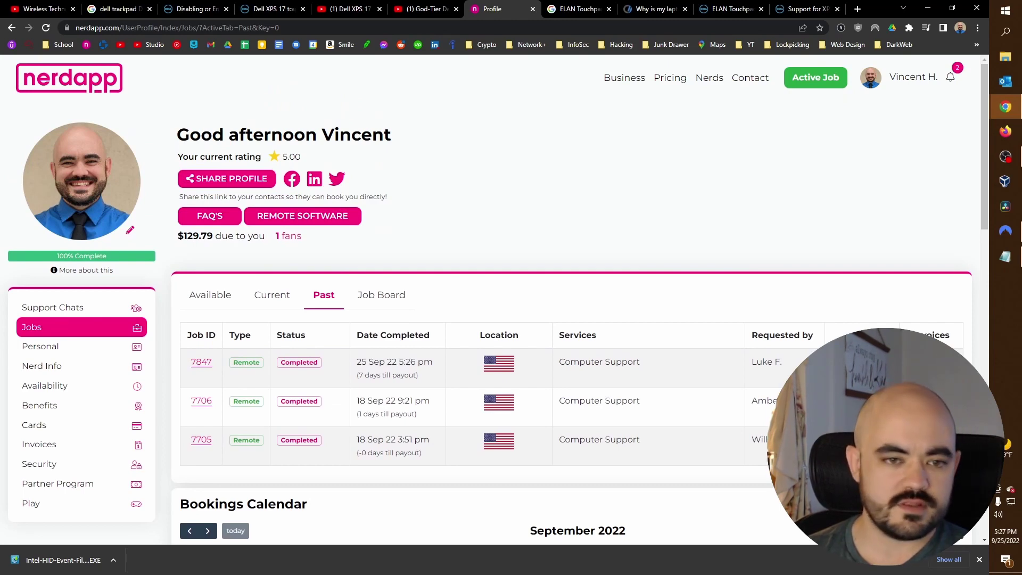
- Check the amount due and the completed job on the NerdApp profile's past jobs page
left_click_drag(178, 236, 219, 237)
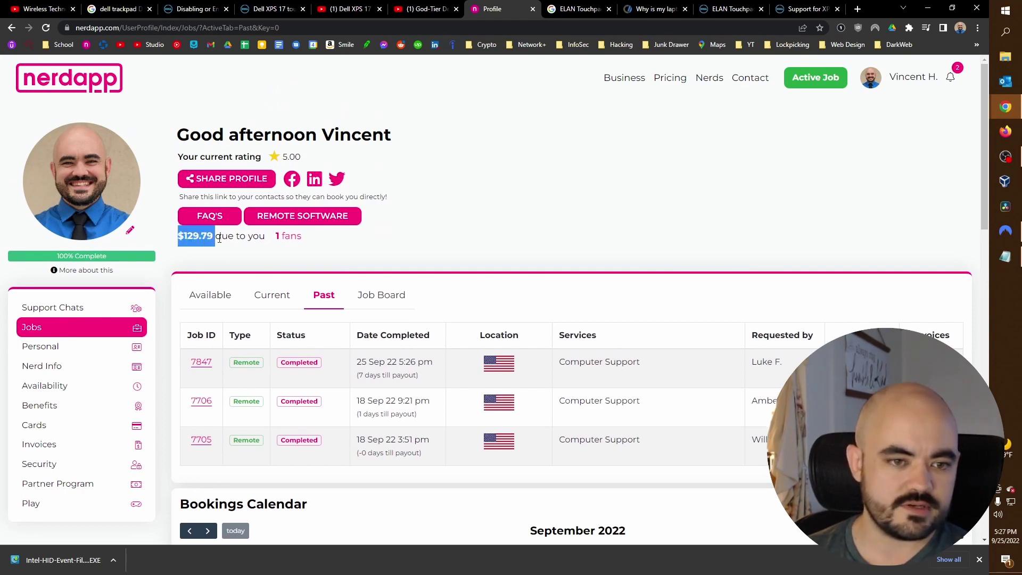
left_click(393, 356)
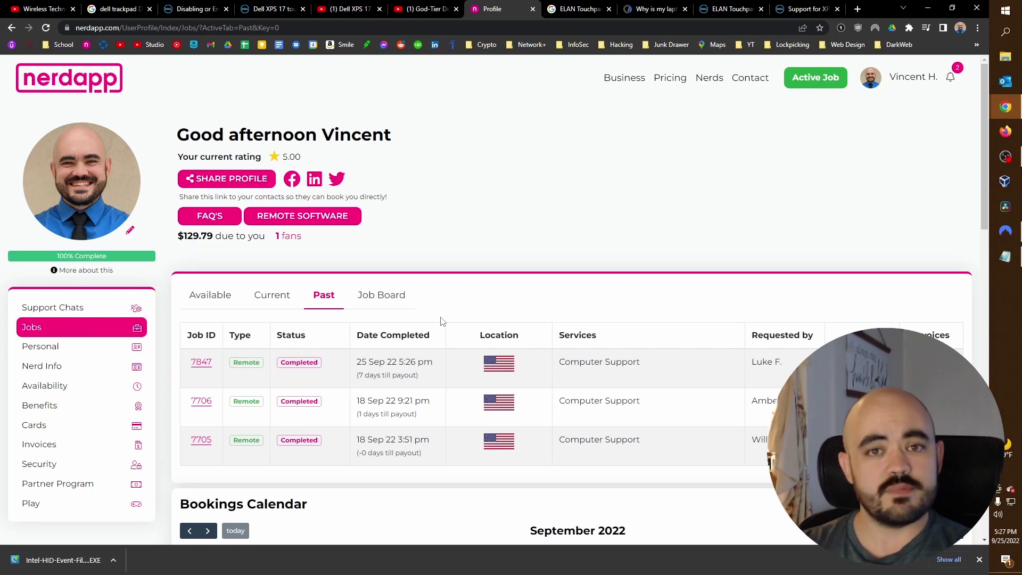